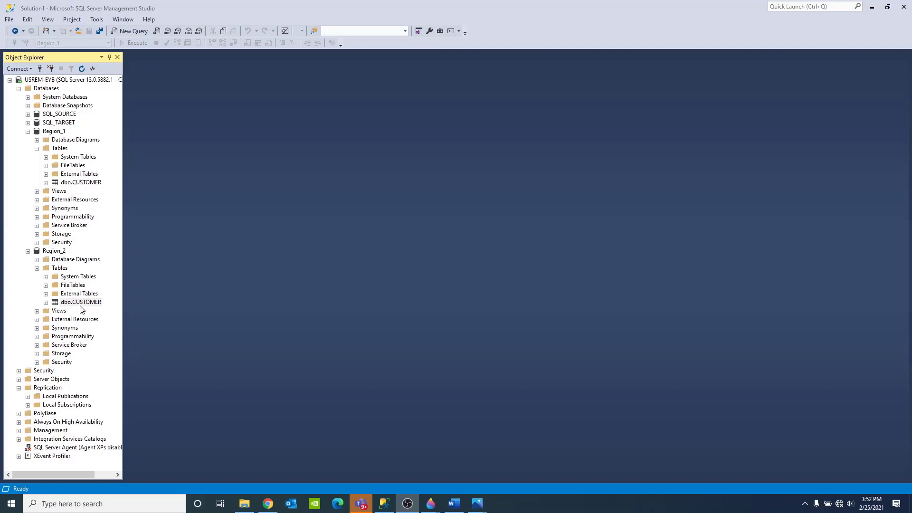
Step: View the design of the CUSTOMER table in both Region_1 and Region_2
{"action": "right_click", "coordinate": [78, 186]}
{"action": "left_click", "coordinate": [93, 201]}
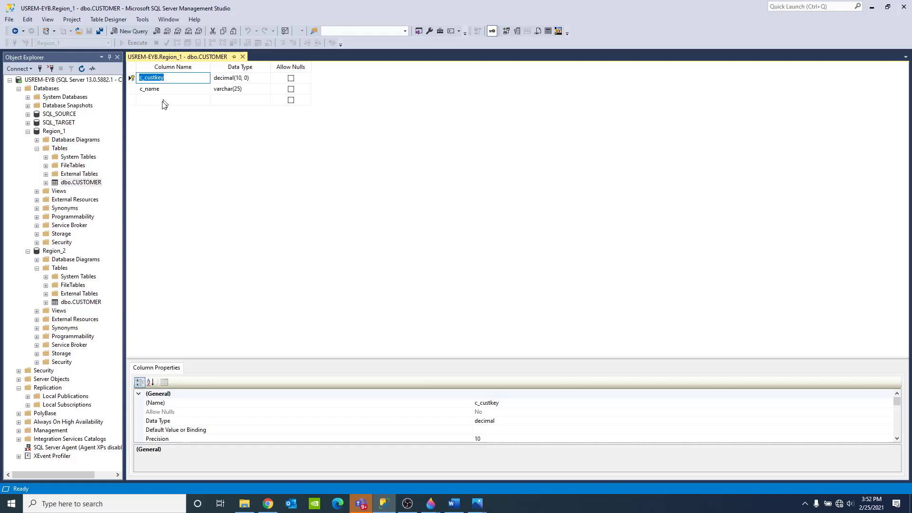
{"action": "right_click", "coordinate": [77, 303]}
{"action": "left_click", "coordinate": [100, 284]}
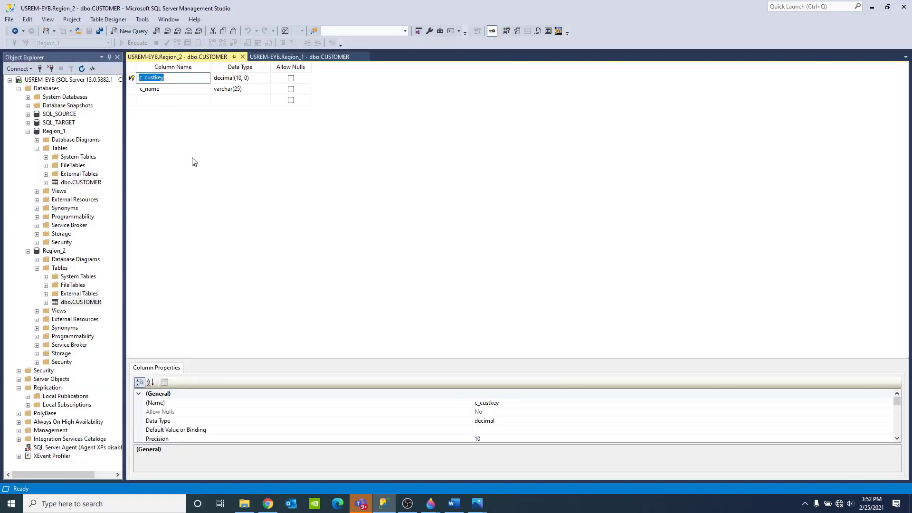
Step: Query the top 1000 rows of each CUSTOMER table: Mike, Amy, Ted and Dana, Lyka, Eric
{"action": "right_click", "coordinate": [77, 184]}
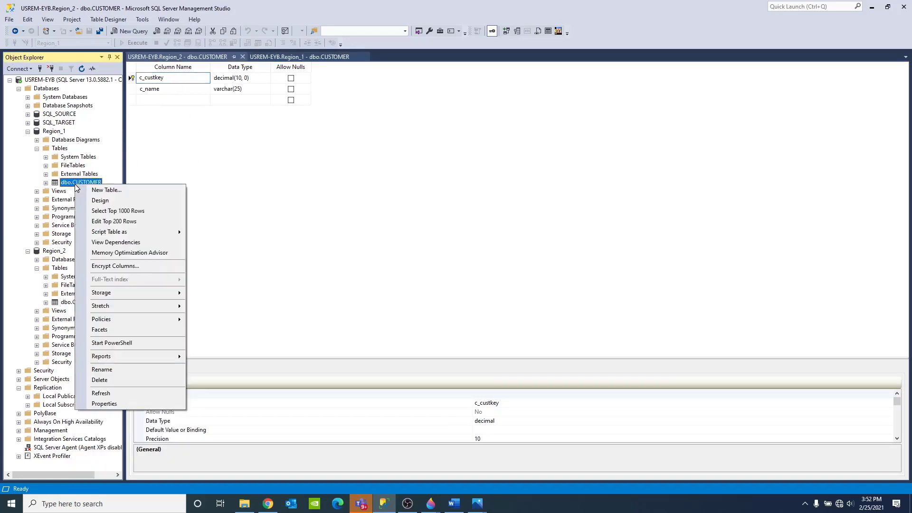
{"action": "left_click", "coordinate": [102, 211]}
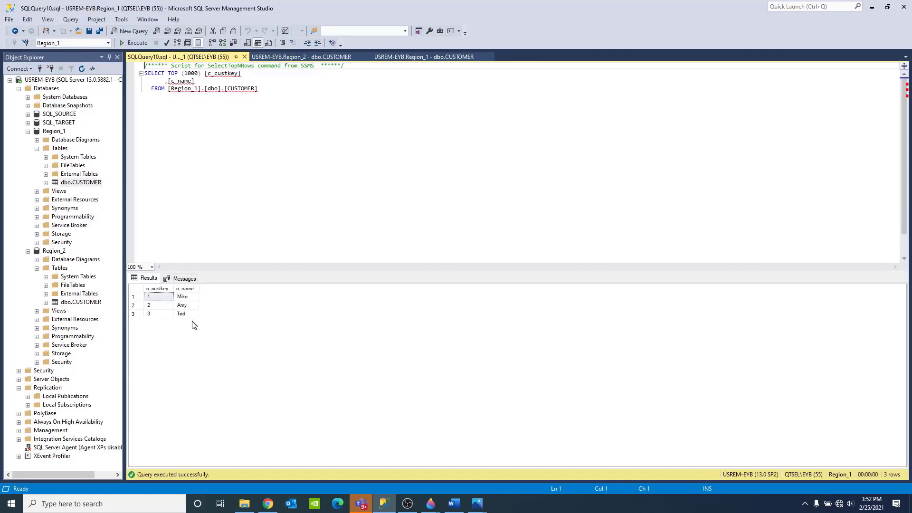
{"action": "right_click", "coordinate": [93, 303]}
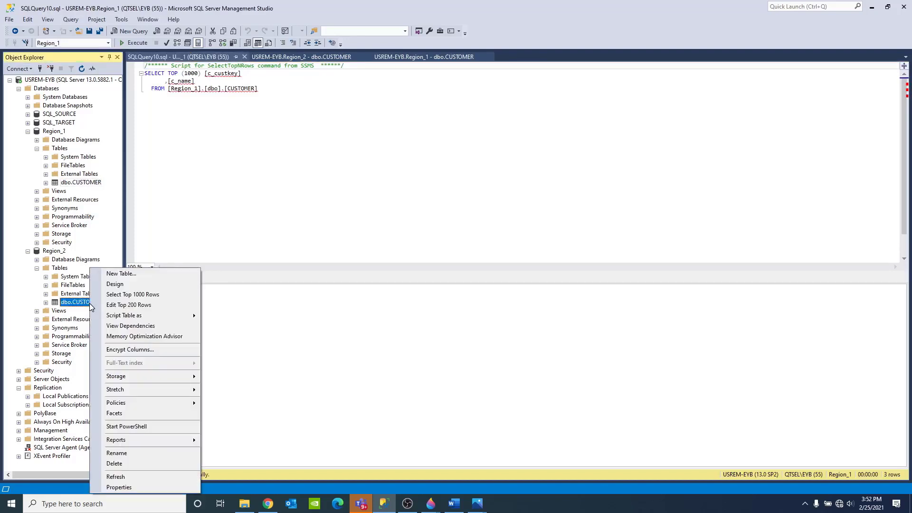
{"action": "left_click", "coordinate": [115, 295]}
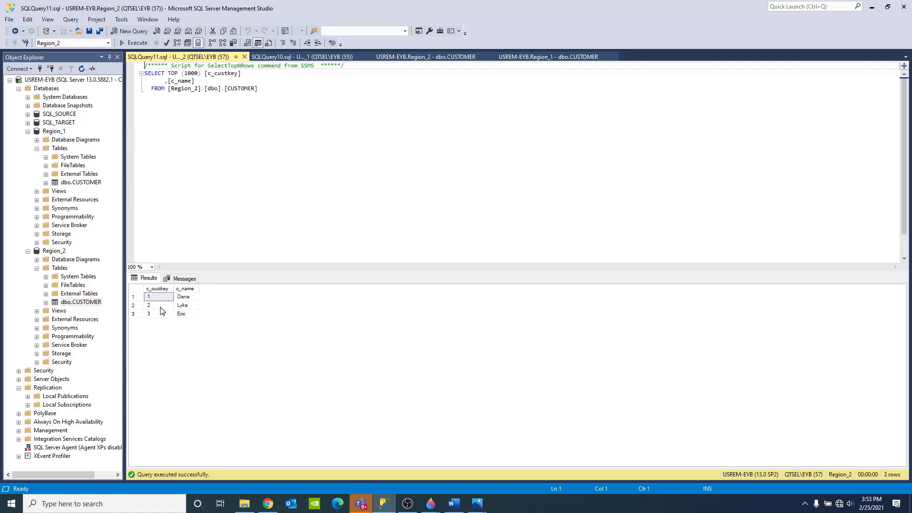
Step: Create a new database named REGION_ALL alongside Region_1 and Region_2
{"action": "left_click", "coordinate": [27, 131]}
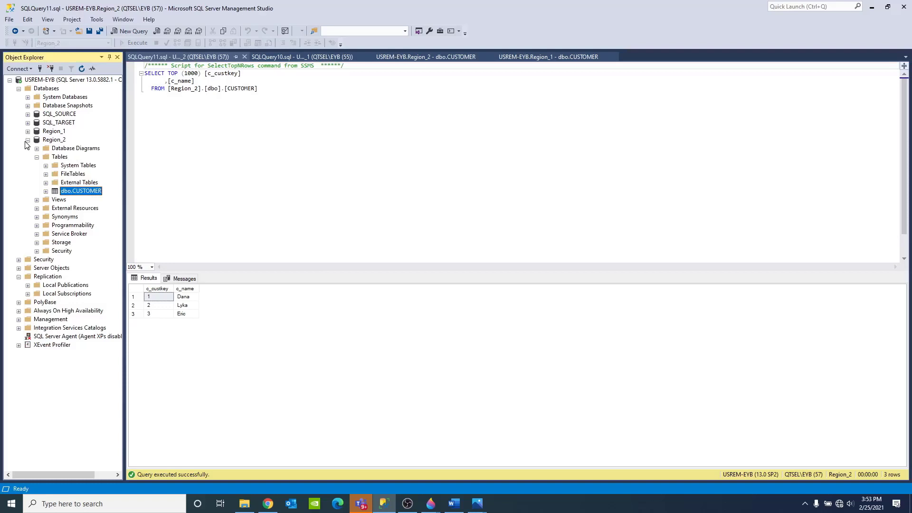
{"action": "left_click", "coordinate": [27, 140]}
{"action": "right_click", "coordinate": [43, 88]}
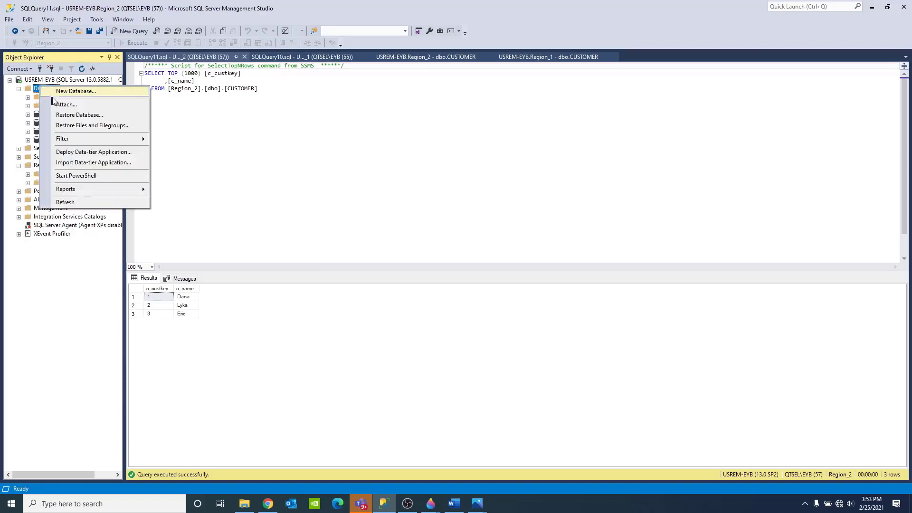
{"action": "left_click", "coordinate": [75, 91]}
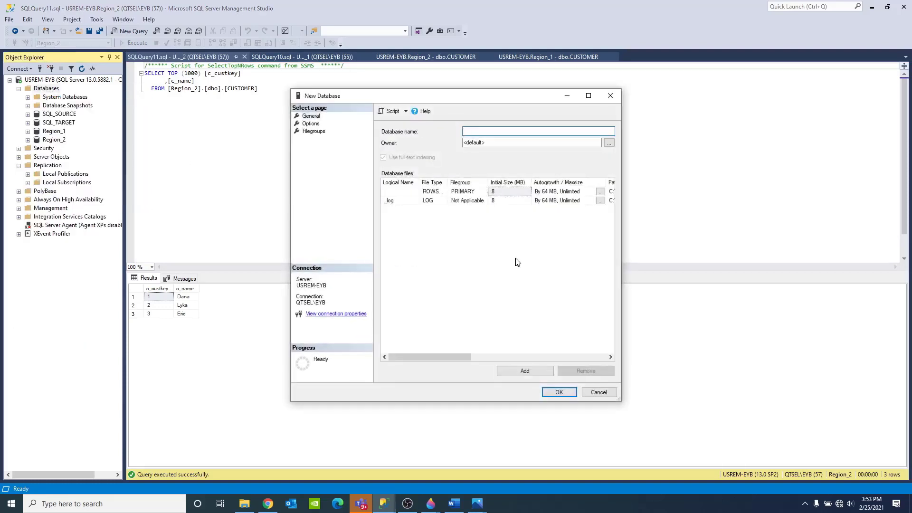
{"action": "type", "text": "REGION_ALL"}
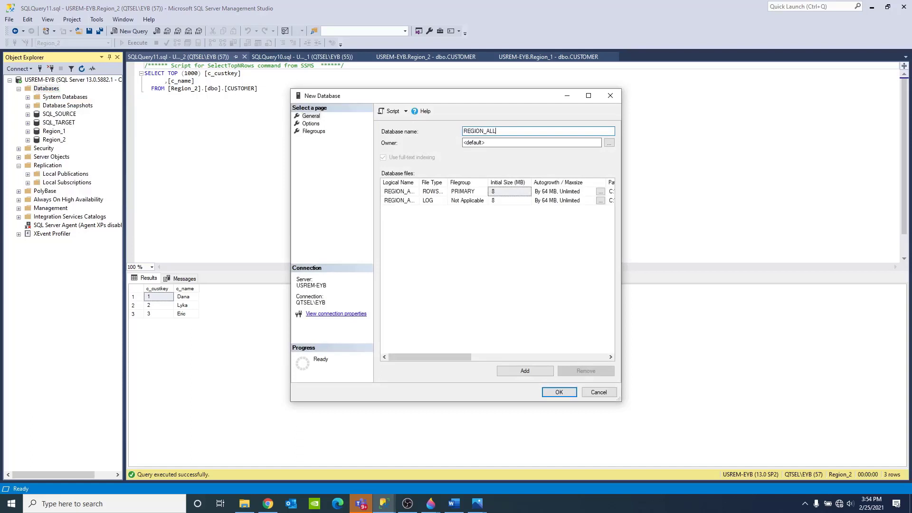
{"action": "left_click", "coordinate": [552, 392]}
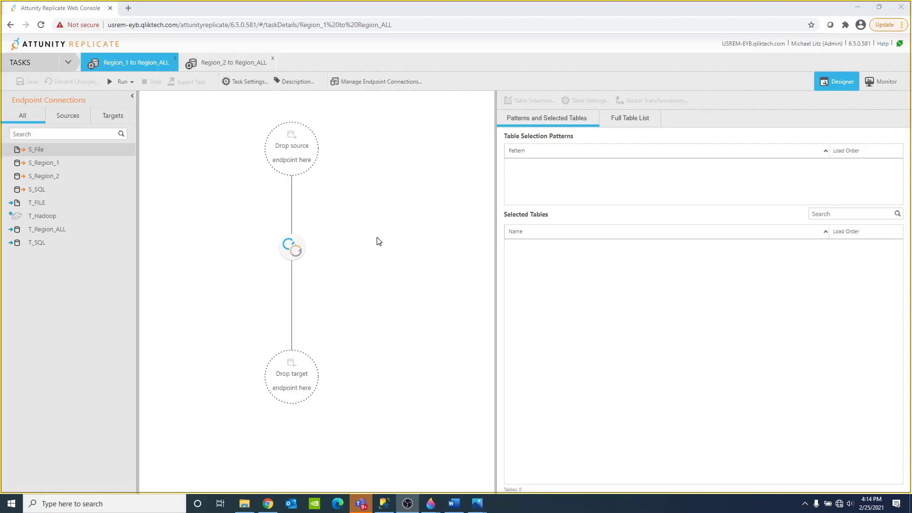
{"action": "left_click", "coordinate": [375, 84]}
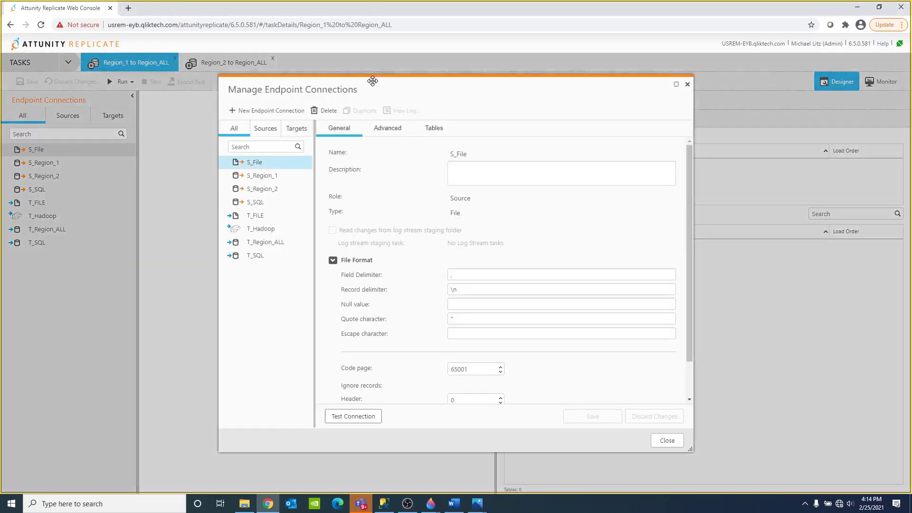
{"action": "left_click", "coordinate": [264, 174]}
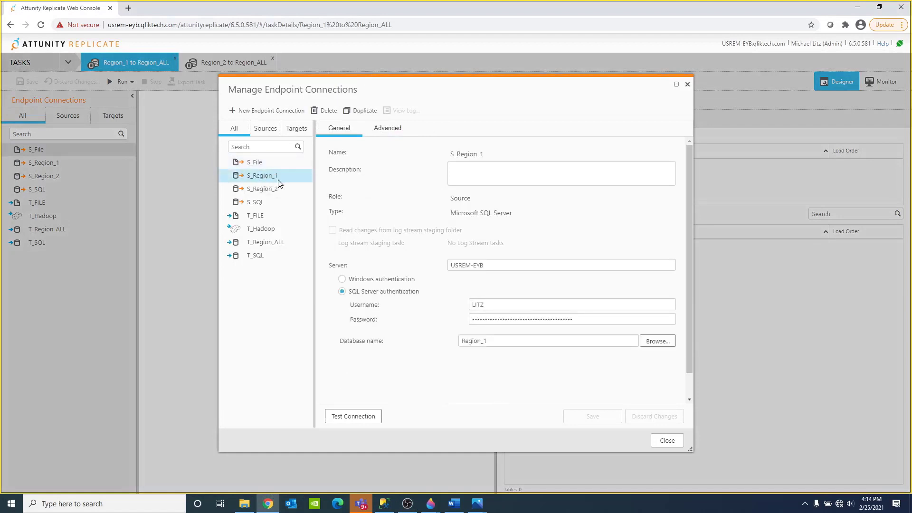
{"action": "left_click", "coordinate": [264, 190]}
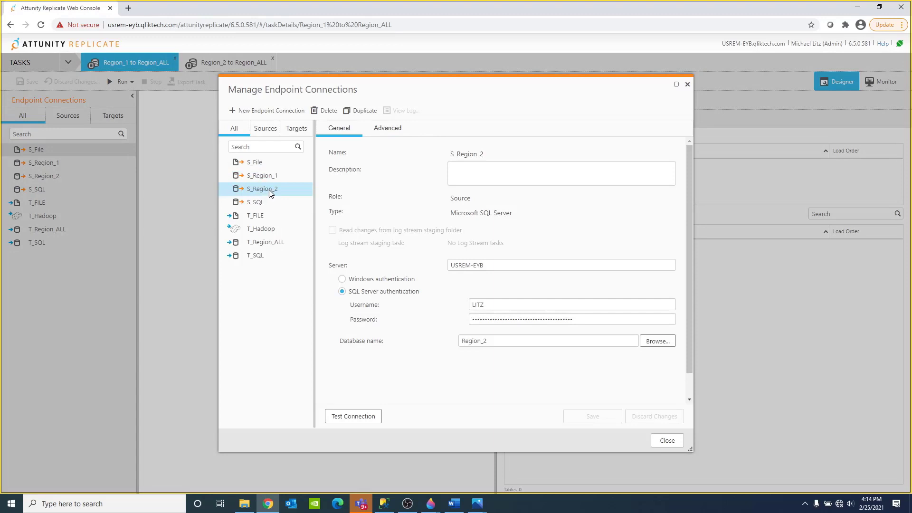
{"action": "left_click", "coordinate": [271, 243]}
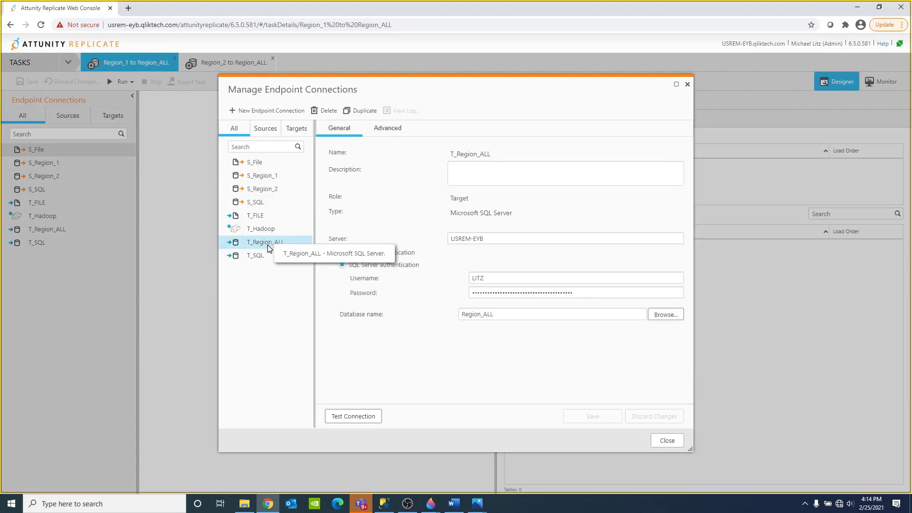
{"action": "left_click", "coordinate": [502, 315]}
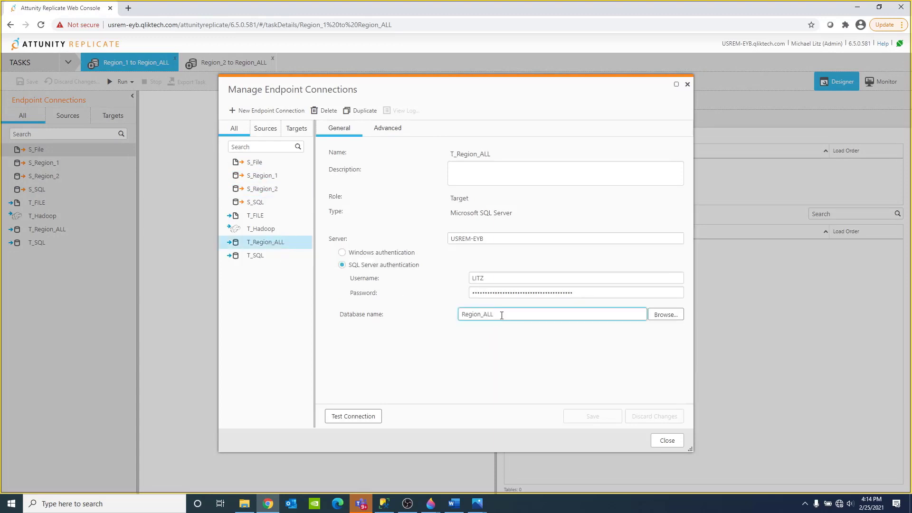
Step: Assign S_Region_1 as source and T_Region_ALL as target of the Region_1 task
{"action": "left_click", "coordinate": [668, 441]}
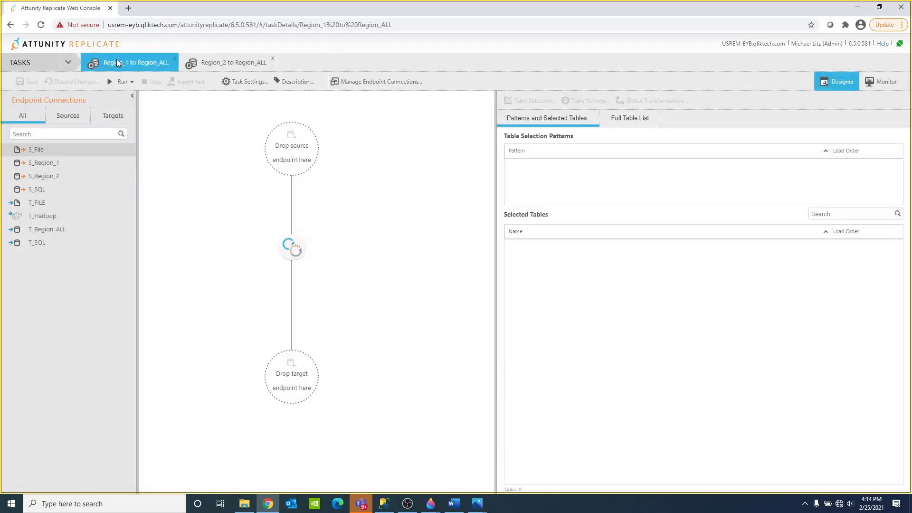
{"action": "left_click", "coordinate": [221, 61]}
{"action": "left_click", "coordinate": [123, 61]}
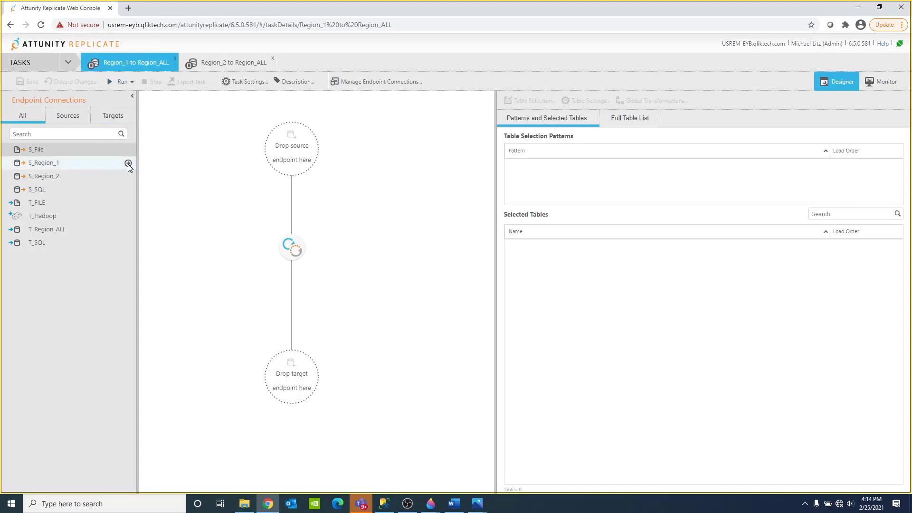
{"action": "left_click", "coordinate": [128, 163]}
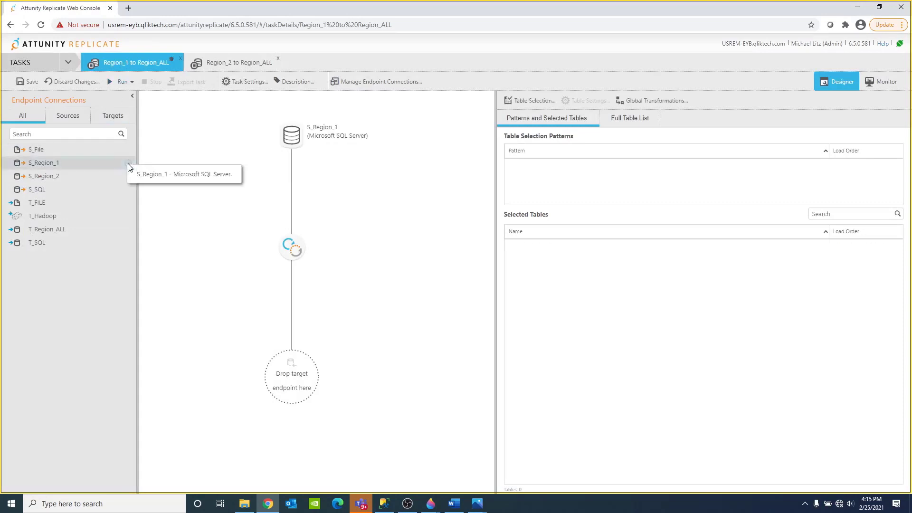
{"action": "left_click", "coordinate": [128, 229]}
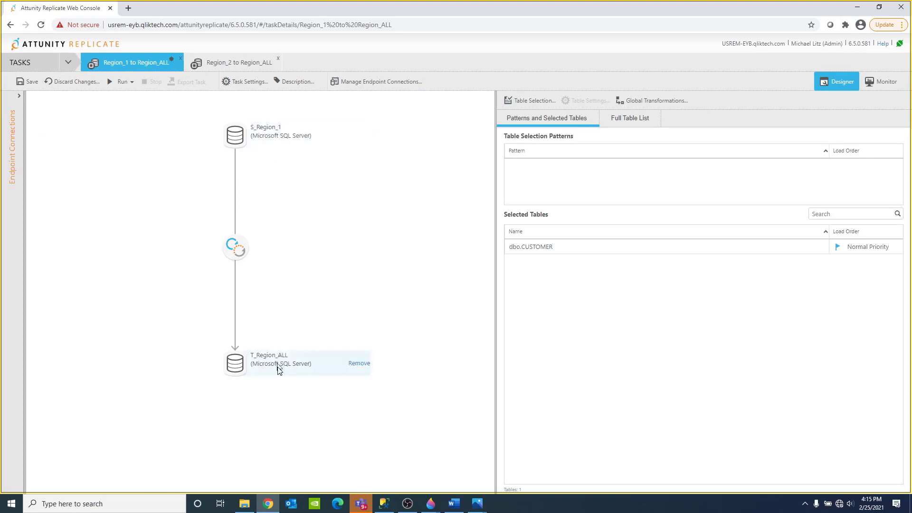
Step: Select dbo.CUSTOMER as the table the Region_1 task replicates
{"action": "left_click", "coordinate": [532, 104]}
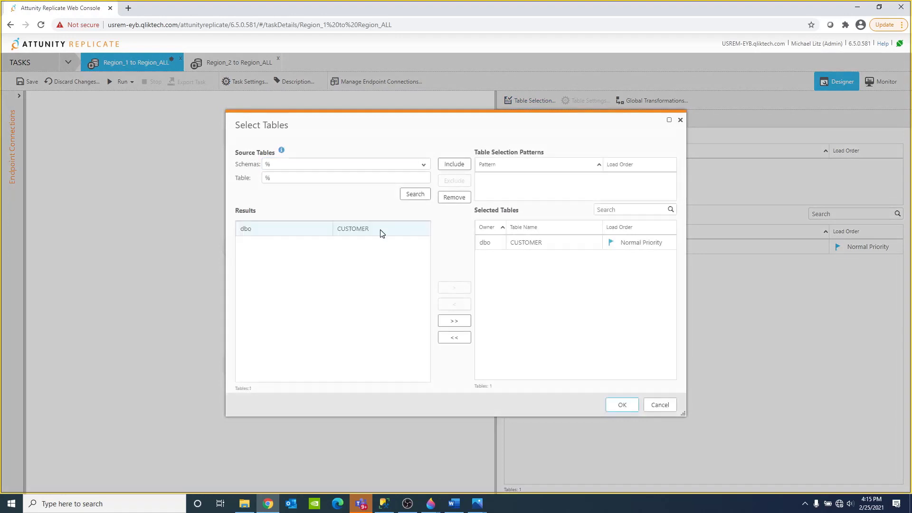
{"action": "left_click", "coordinate": [380, 228]}
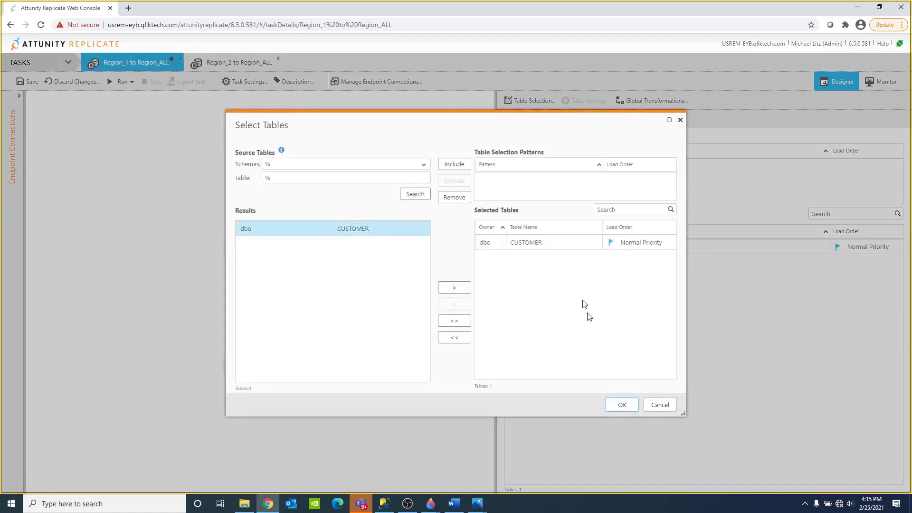
{"action": "left_click", "coordinate": [623, 405]}
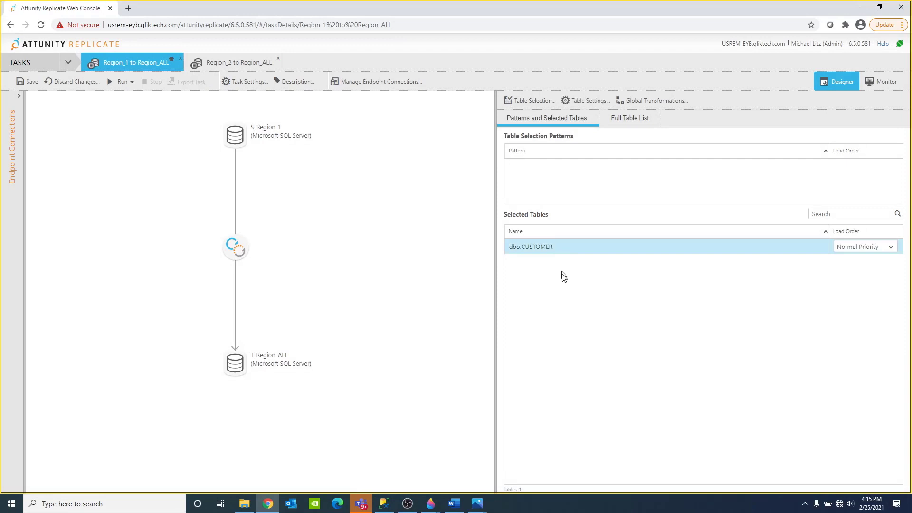
Step: Add a RegionCode key column to CUSTOMER's transformation and save it
{"action": "left_click", "coordinate": [578, 102]}
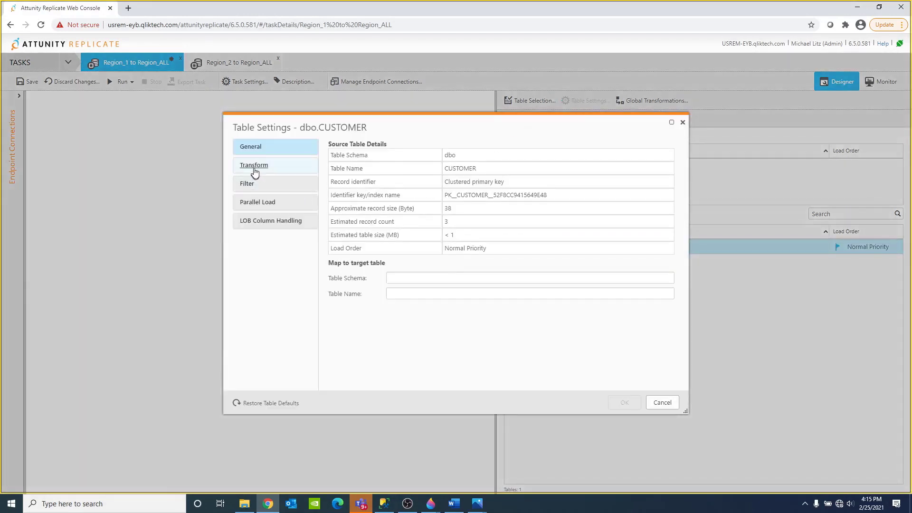
{"action": "left_click", "coordinate": [254, 166]}
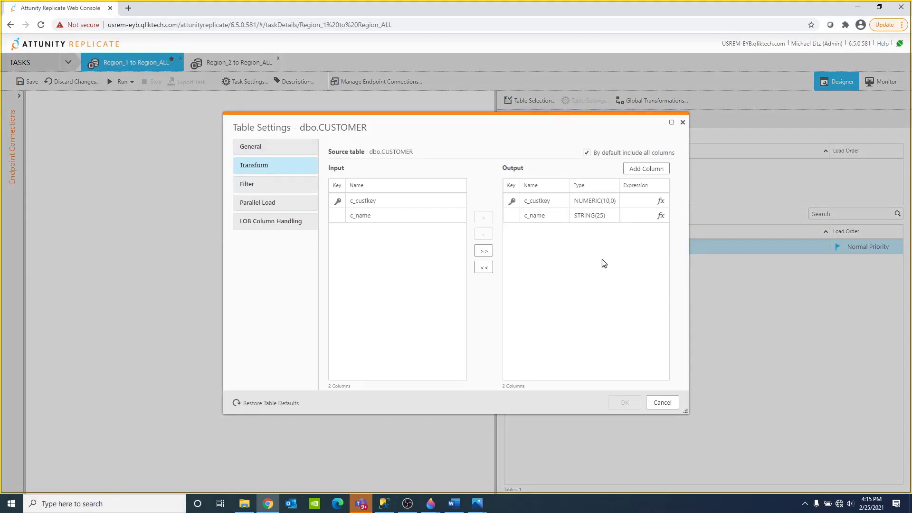
{"action": "left_click", "coordinate": [643, 171]}
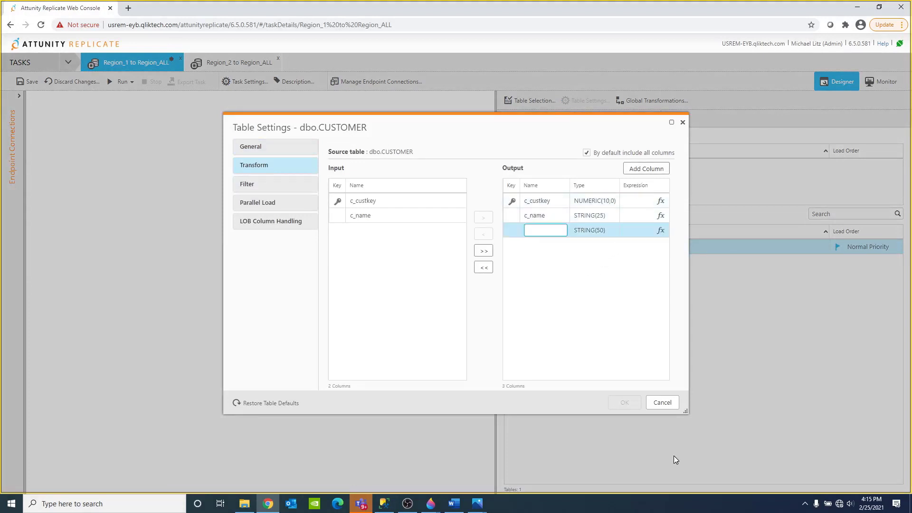
{"action": "type", "text": "RegionCode"}
{"action": "left_click", "coordinate": [511, 234]}
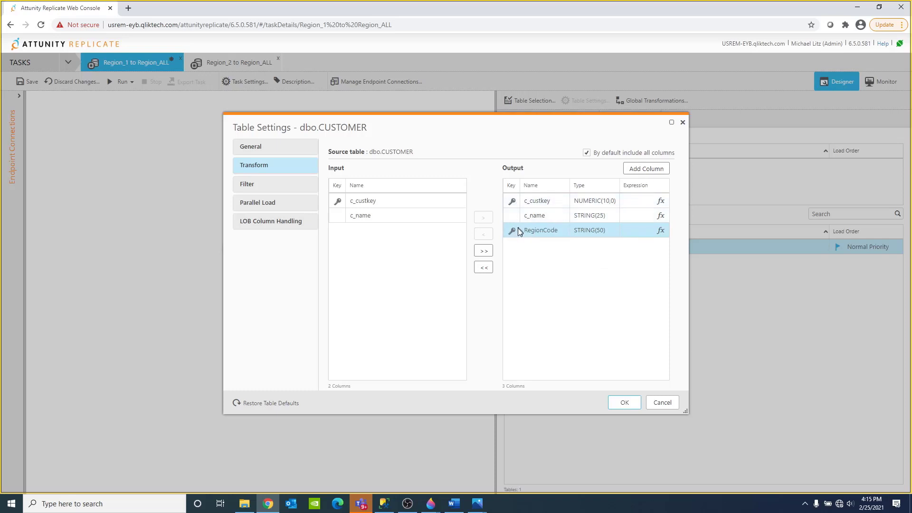
{"action": "left_click", "coordinate": [630, 404]}
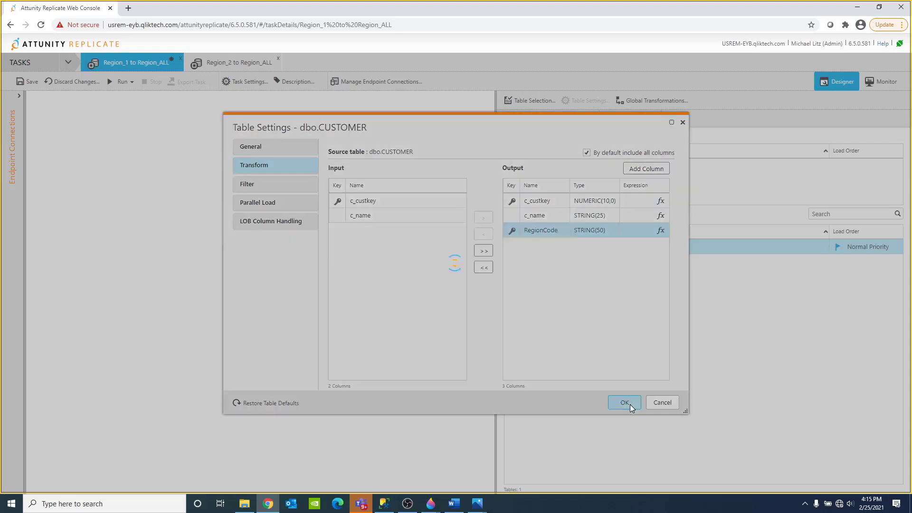
{"action": "left_click", "coordinate": [511, 312]}
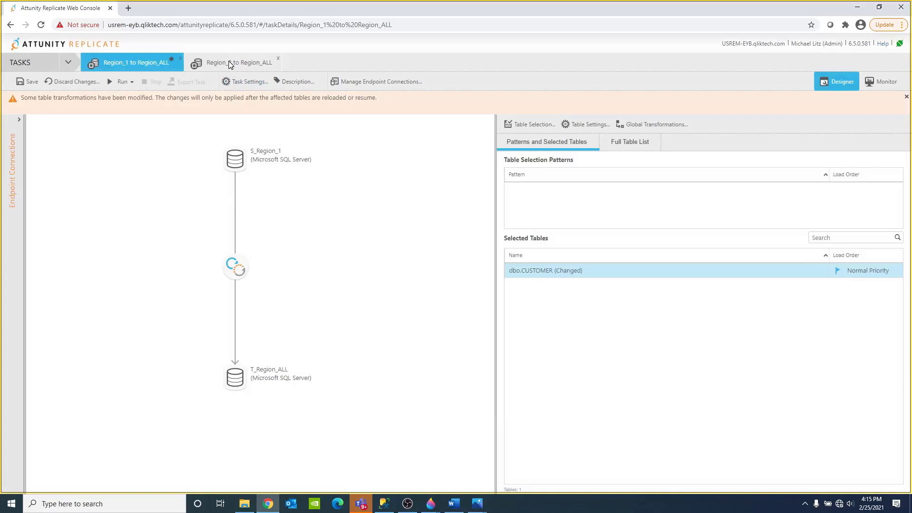
Step: Assign S_Region_2 as source and T_Region_ALL as target of the Region_2 task
{"action": "left_click", "coordinate": [229, 64]}
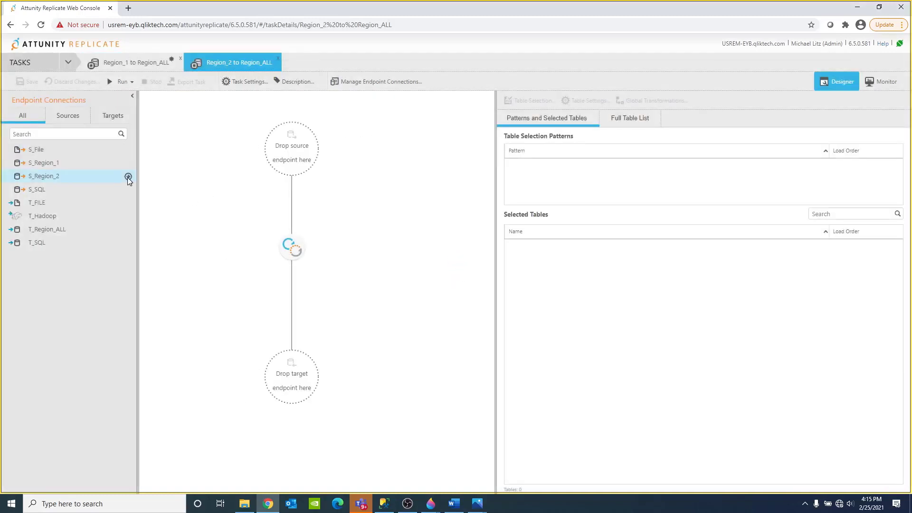
{"action": "left_click", "coordinate": [129, 176]}
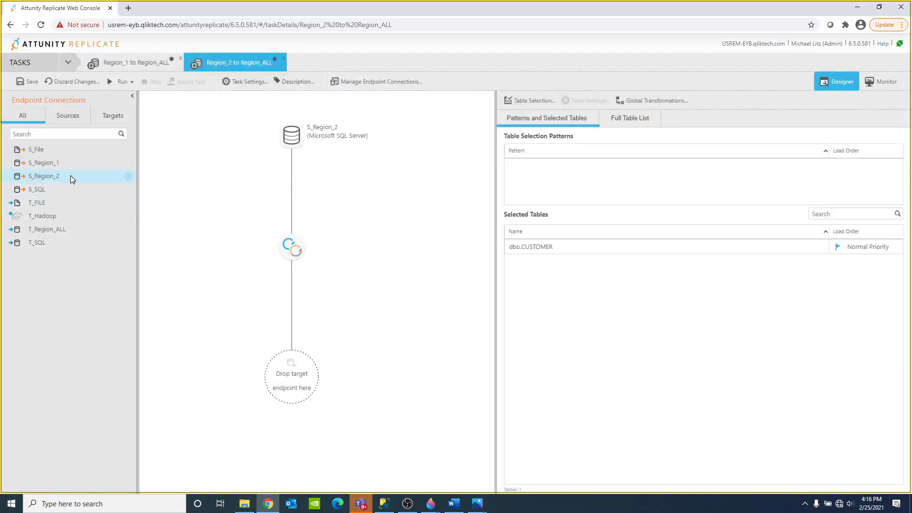
{"action": "left_click", "coordinate": [129, 230]}
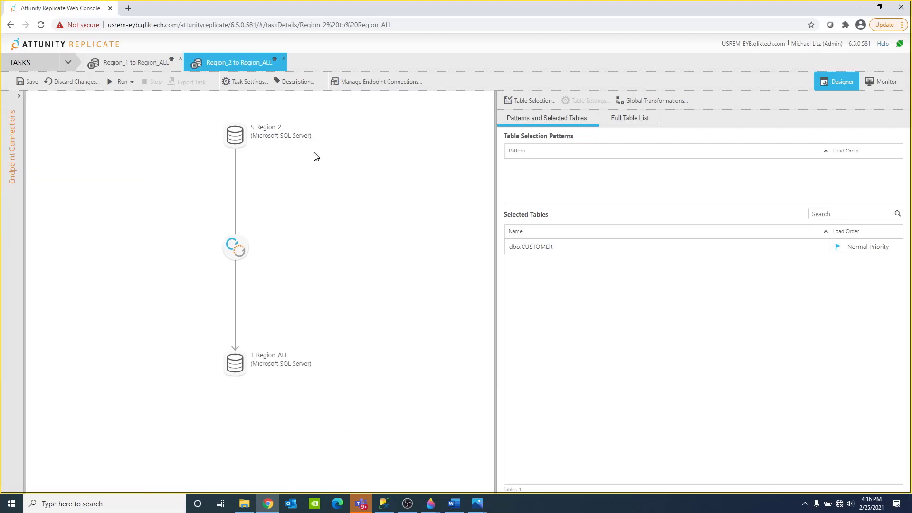
Step: Select dbo.CUSTOMER as the table the Region_2 task replicates
{"action": "left_click", "coordinate": [524, 104]}
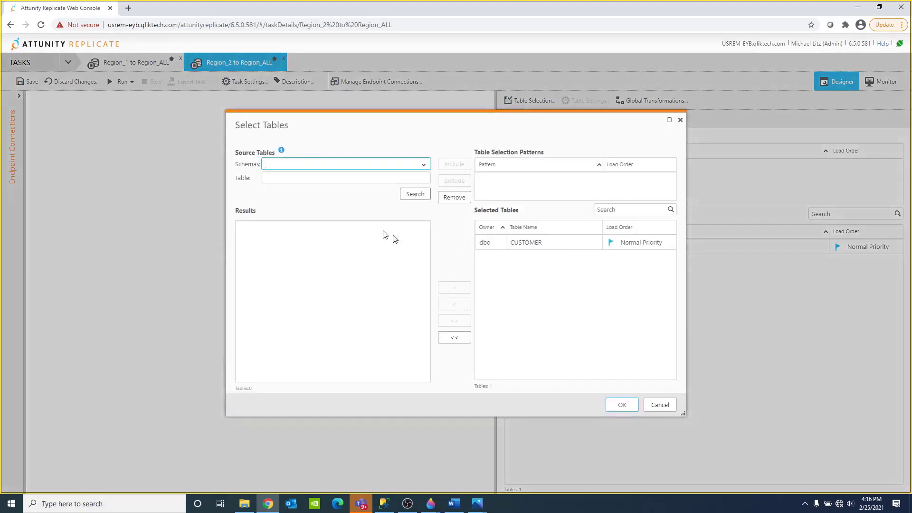
{"action": "left_click", "coordinate": [415, 195]}
{"action": "left_click", "coordinate": [621, 405]}
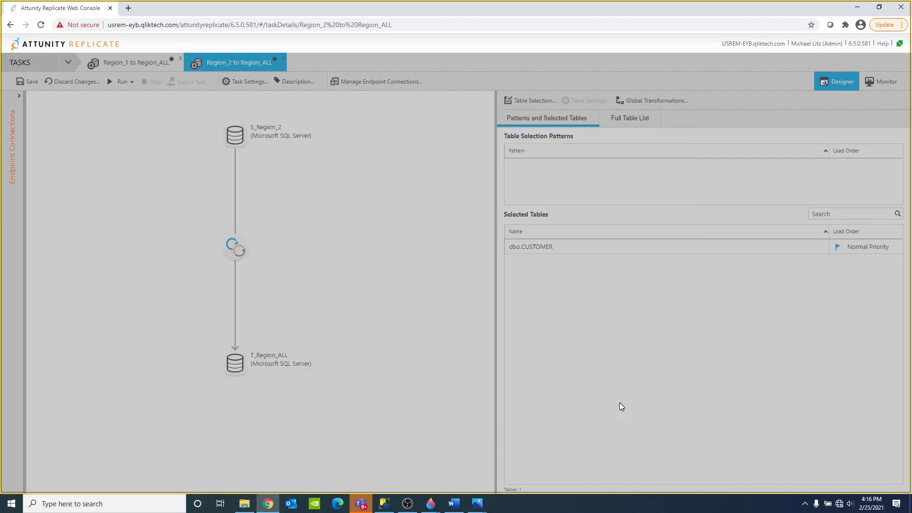
{"action": "left_click", "coordinate": [531, 247]}
Step: Add a RegionCode key column to CUSTOMER's transformation and save it
{"action": "left_click", "coordinate": [581, 104]}
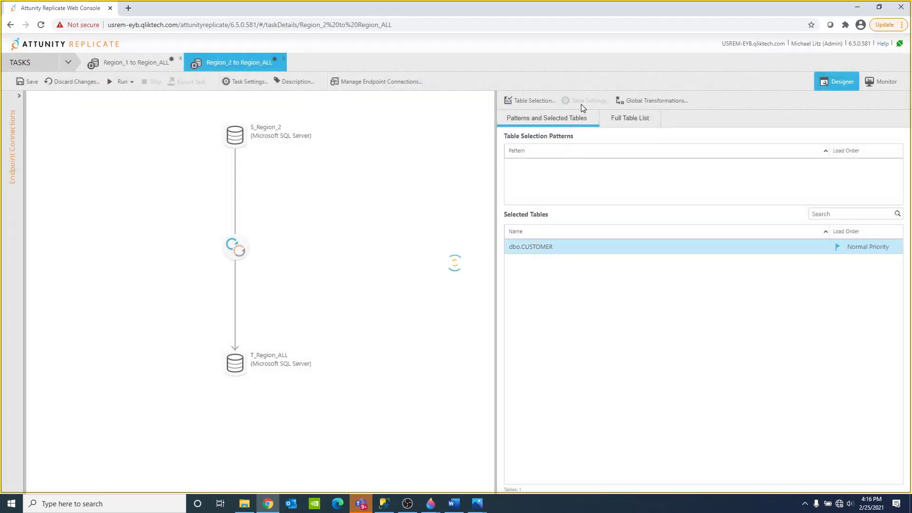
{"action": "left_click", "coordinate": [258, 165]}
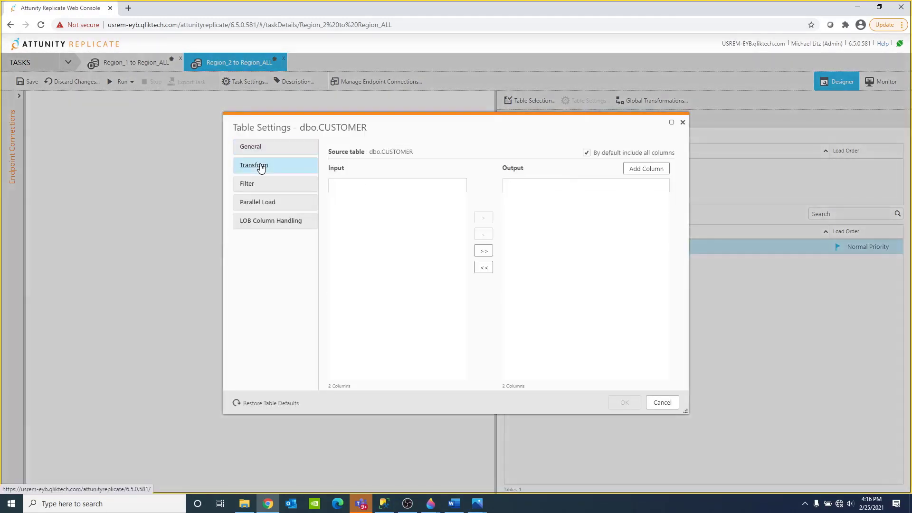
{"action": "left_click", "coordinate": [646, 169]}
{"action": "type", "text": "RegionCode"}
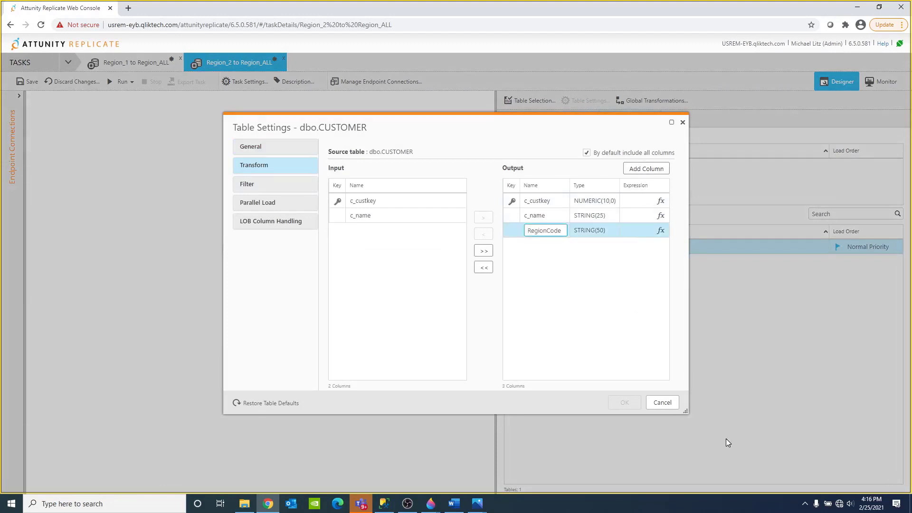
{"action": "left_click", "coordinate": [511, 231]}
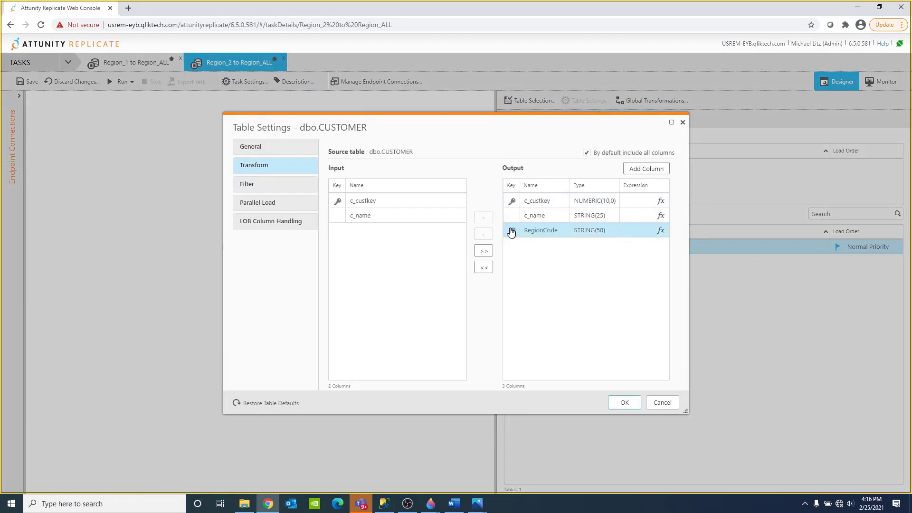
{"action": "left_click", "coordinate": [625, 403]}
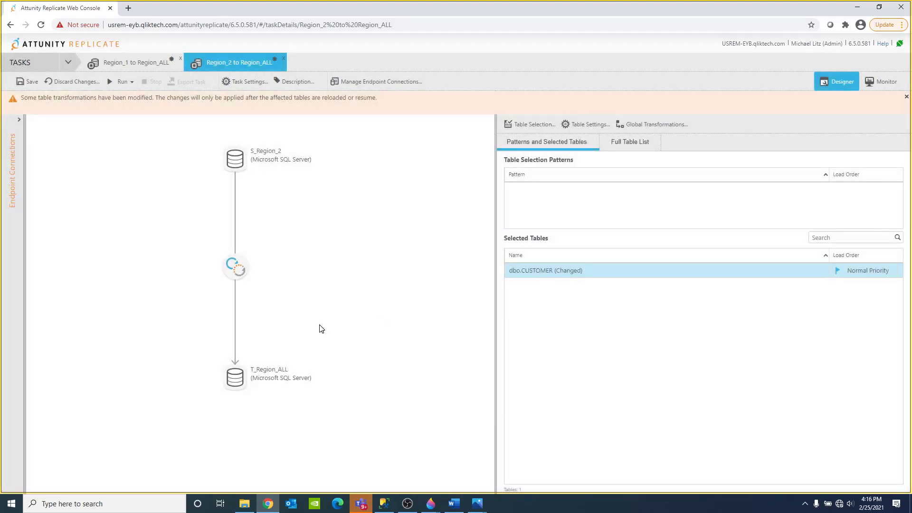
Step: Set the RegionCode column's expression to the constant 2 in Expression Builder
{"action": "left_click", "coordinate": [581, 124]}
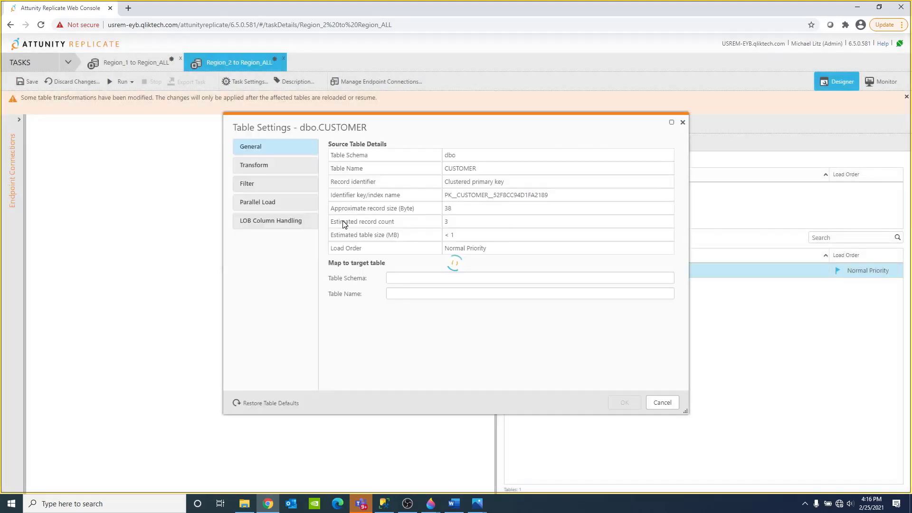
{"action": "left_click", "coordinate": [255, 166]}
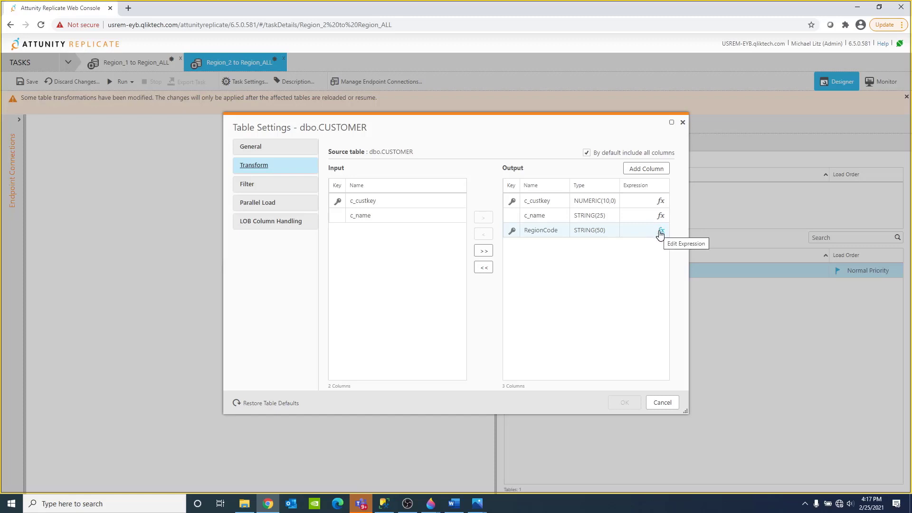
{"action": "left_click", "coordinate": [661, 232]}
{"action": "type", "text": "2"}
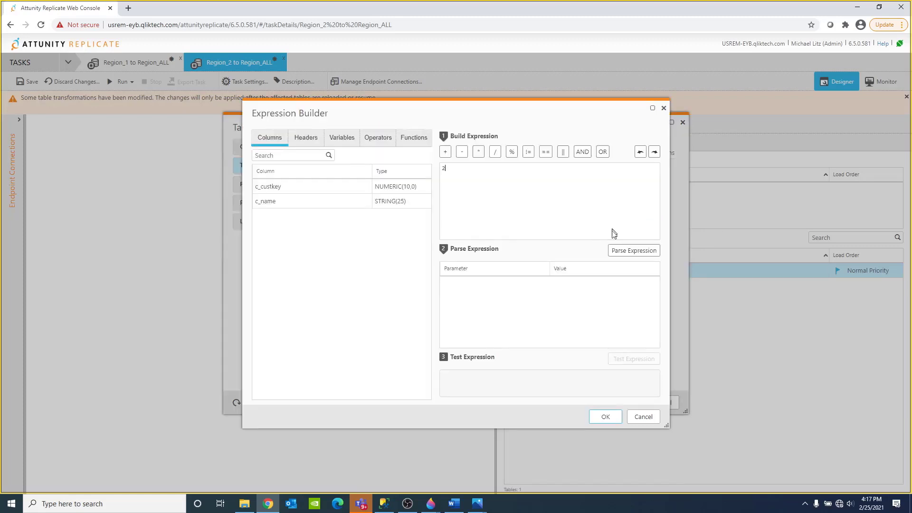
{"action": "left_click", "coordinate": [608, 417]}
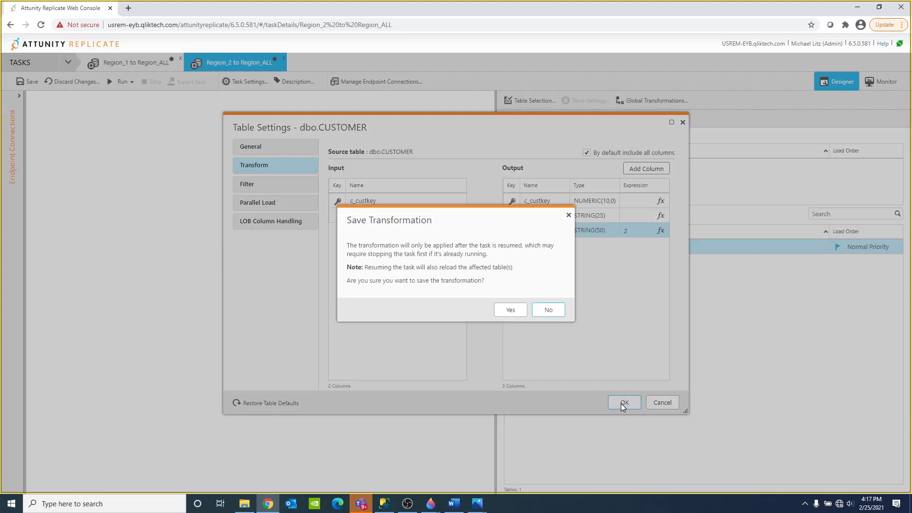
Step: Confirm the Region_2 save and reopen Region_1's CUSTOMER column transformations
{"action": "left_click", "coordinate": [514, 313]}
{"action": "left_click", "coordinate": [128, 64]}
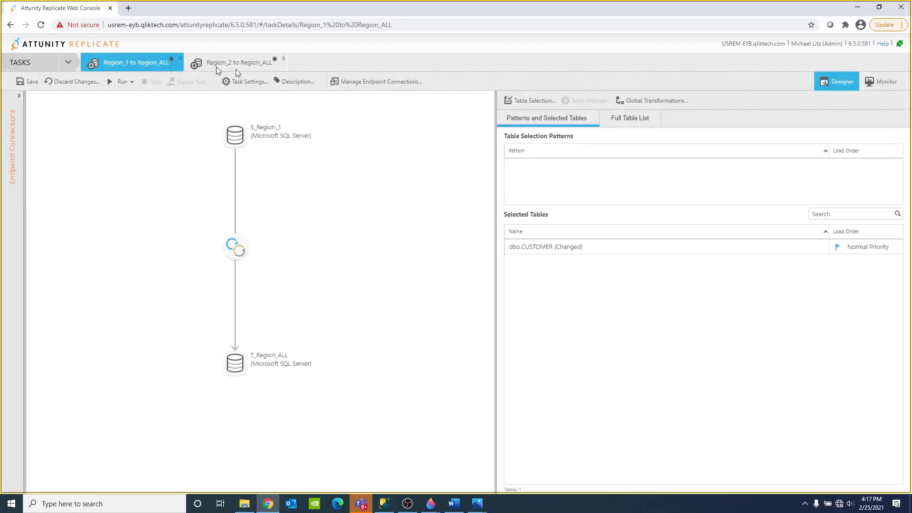
{"action": "left_click", "coordinate": [580, 101]}
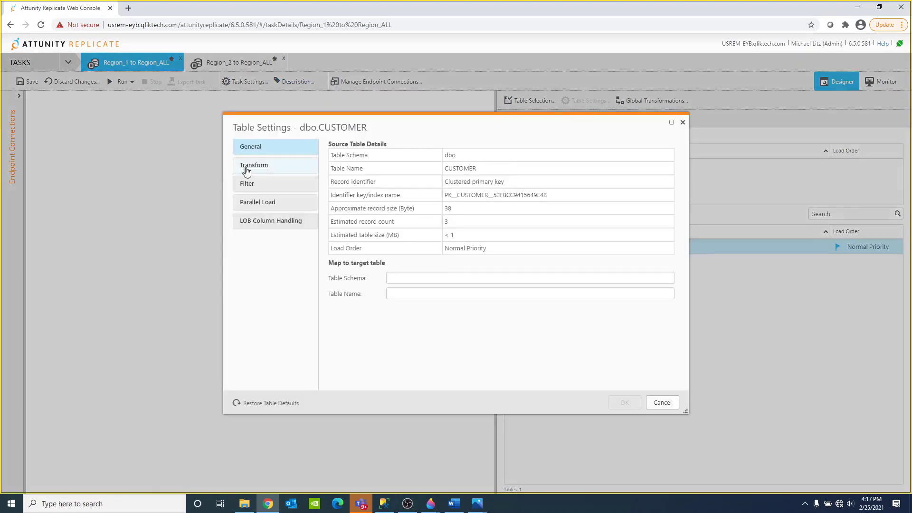
{"action": "left_click", "coordinate": [251, 168]}
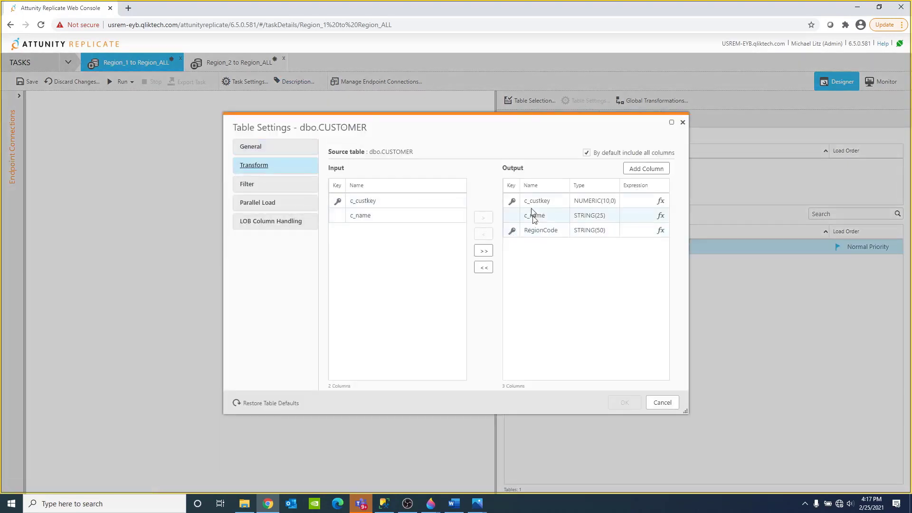
Step: Set RegionCode's expression to the constant 1 and save the transformation
{"action": "left_click", "coordinate": [661, 231]}
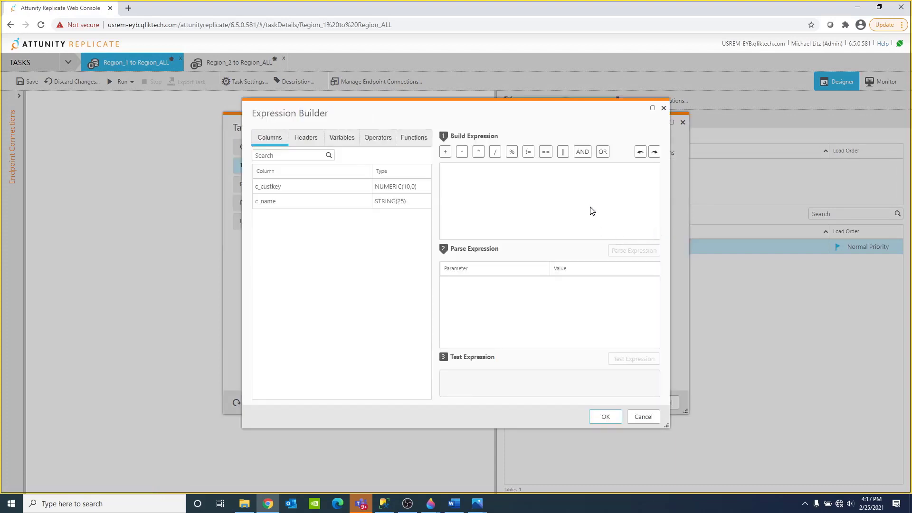
{"action": "type", "text": "1"}
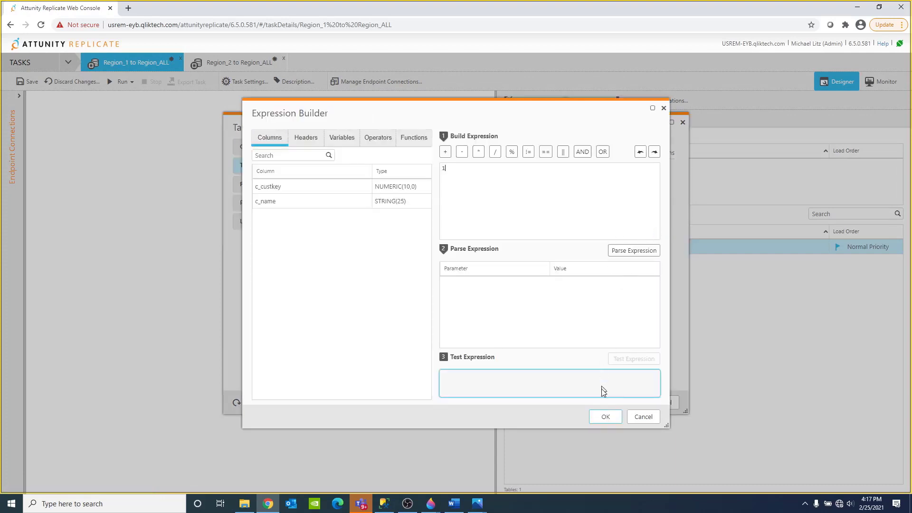
{"action": "left_click", "coordinate": [605, 417]}
{"action": "left_click", "coordinate": [627, 401]}
{"action": "left_click", "coordinate": [511, 313]}
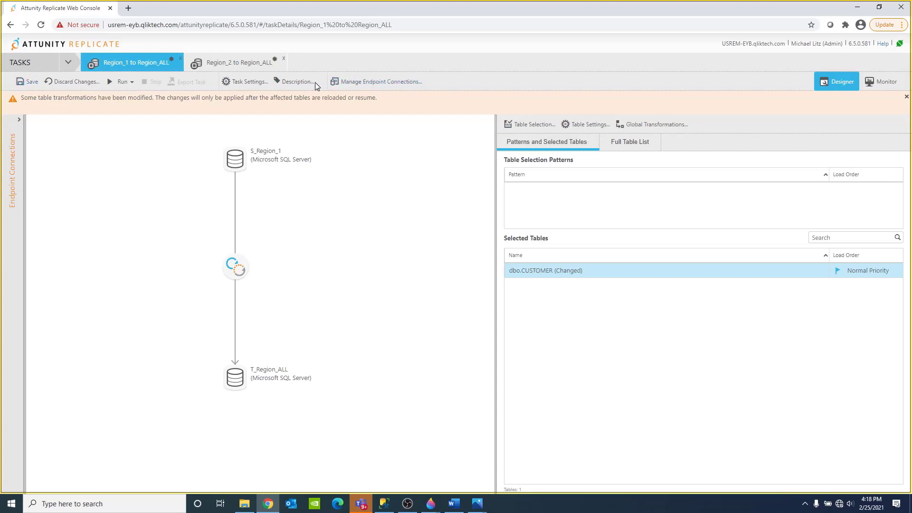
Step: Set Region_1's full load to Do nothing when the target table already exists
{"action": "left_click", "coordinate": [252, 83]}
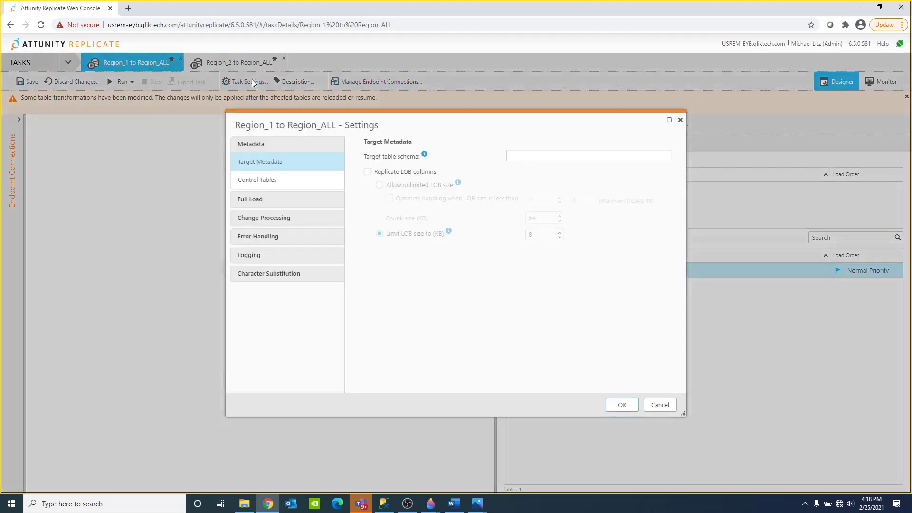
{"action": "left_click", "coordinate": [270, 202]}
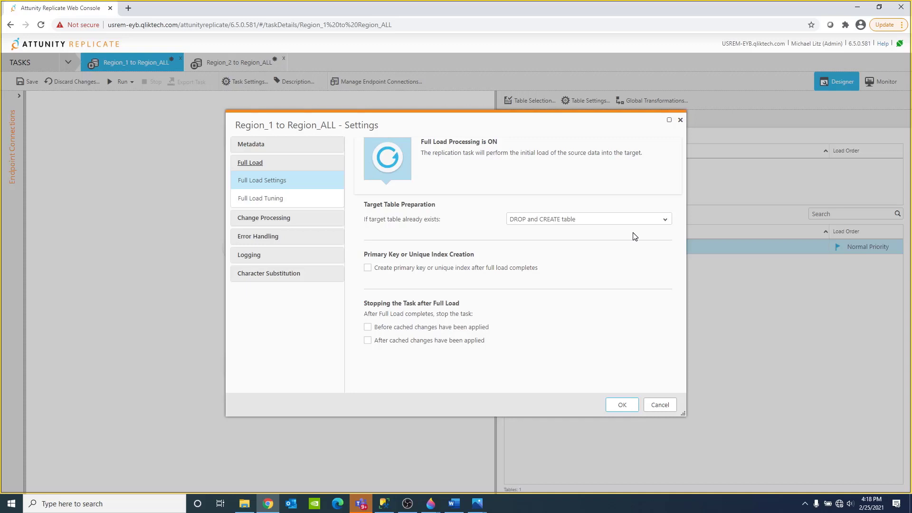
{"action": "left_click", "coordinate": [664, 223]}
{"action": "left_click", "coordinate": [539, 262]}
{"action": "left_click", "coordinate": [622, 405]}
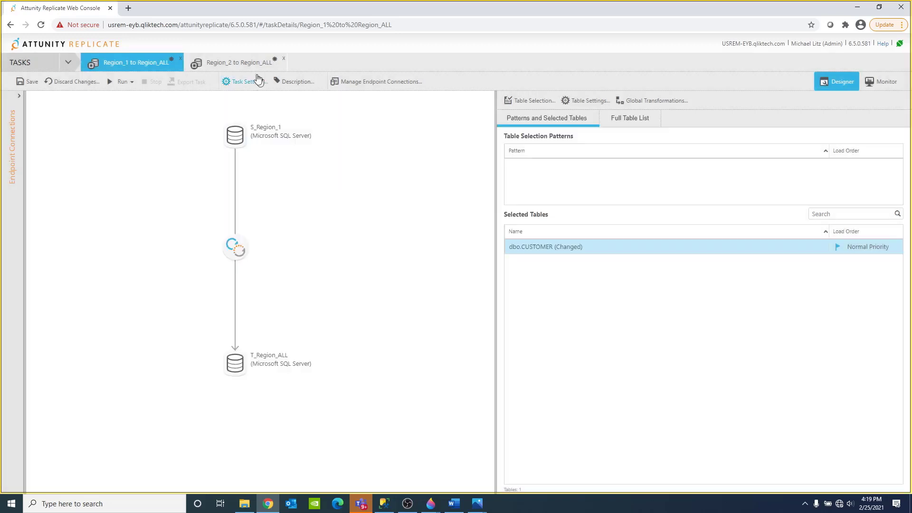
Step: Set Region_2's full load to Do nothing when the target table already exists
{"action": "left_click", "coordinate": [242, 61]}
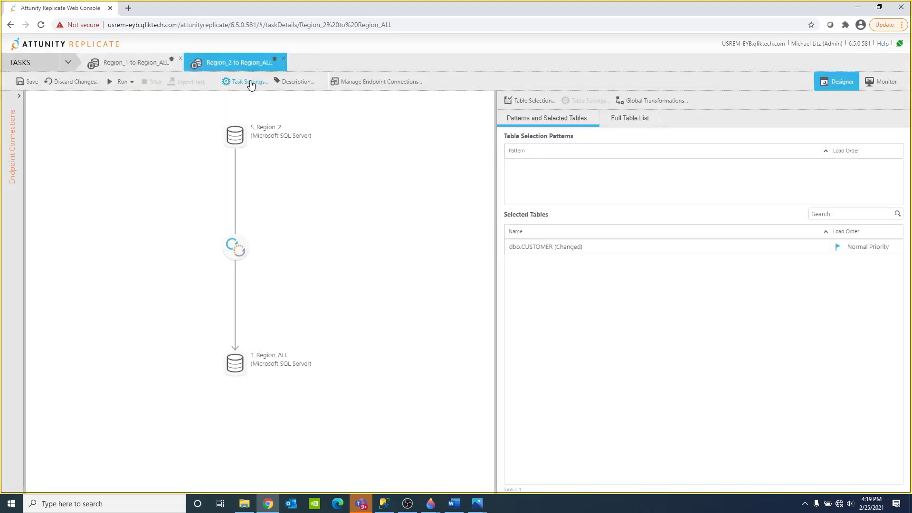
{"action": "left_click", "coordinate": [249, 82]}
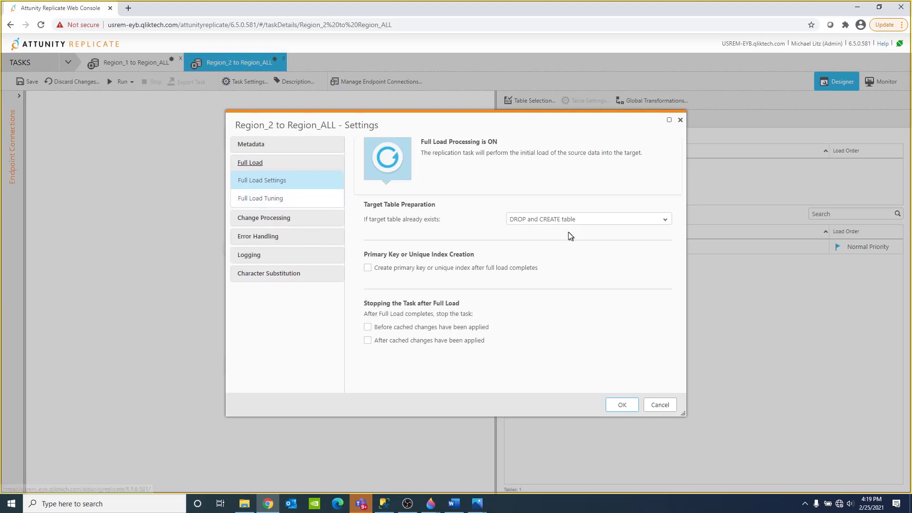
{"action": "left_click", "coordinate": [663, 219]}
{"action": "left_click", "coordinate": [544, 262]}
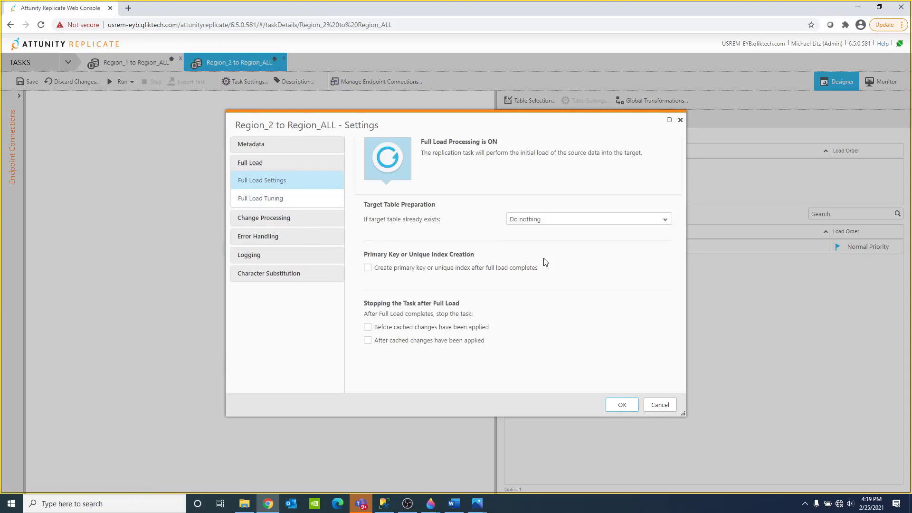
{"action": "left_click", "coordinate": [622, 405]}
Step: Save the Region_2 and Region_1 task changes
{"action": "left_click", "coordinate": [31, 83]}
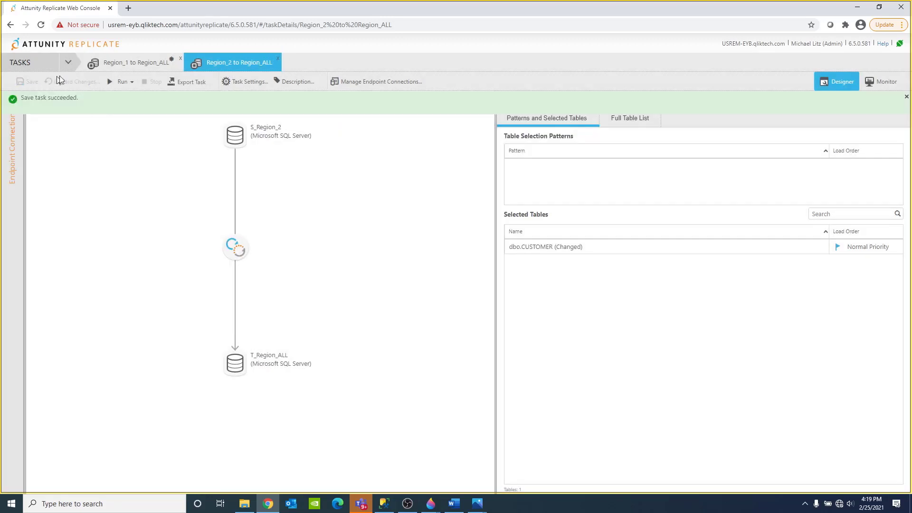
{"action": "left_click", "coordinate": [134, 62]}
{"action": "left_click", "coordinate": [33, 82]}
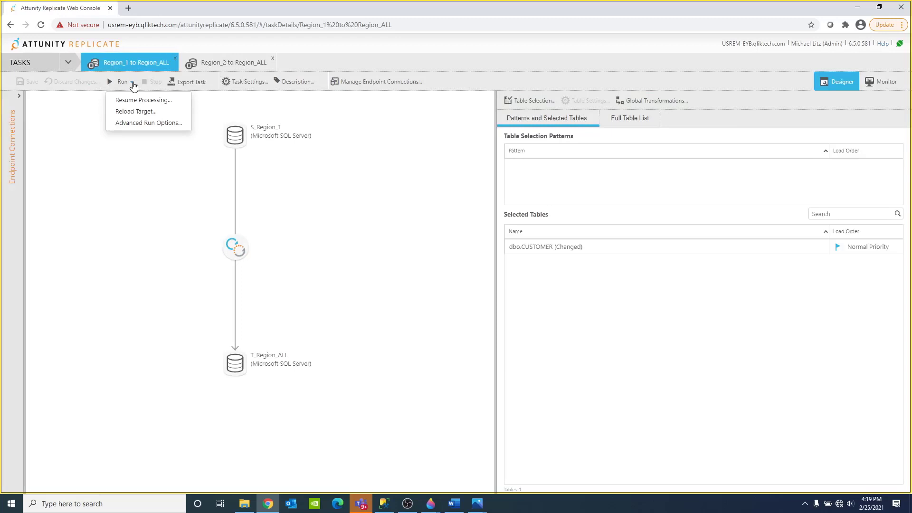
Step: Run the Region_1 task and check its Full Load and Change Processing progress
{"action": "left_click", "coordinate": [147, 113]}
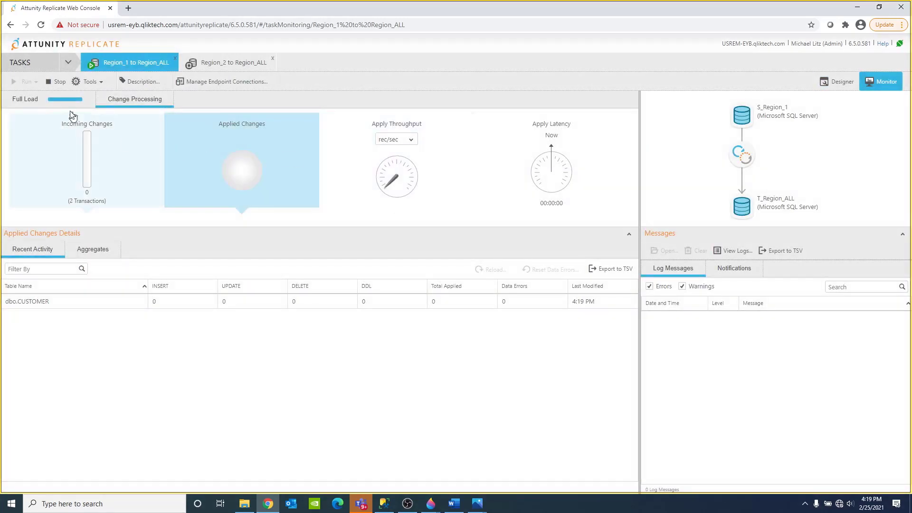
{"action": "left_click", "coordinate": [33, 99]}
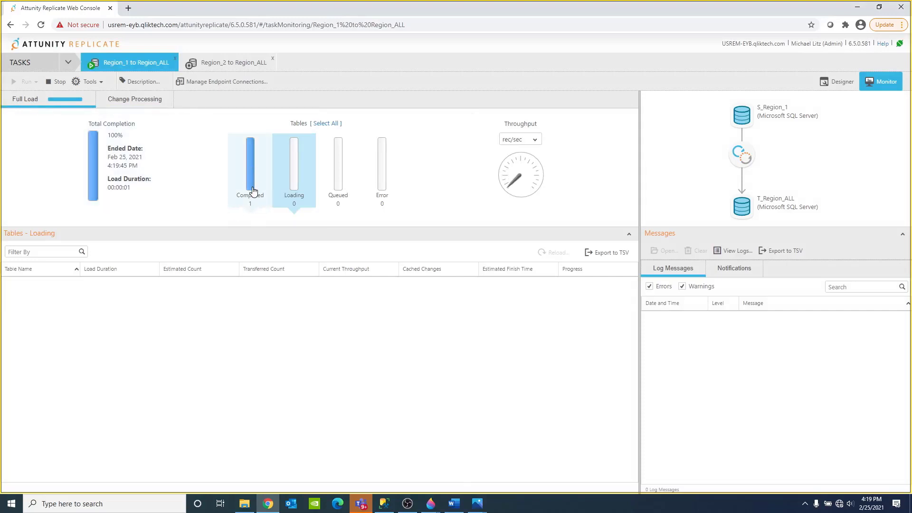
{"action": "left_click", "coordinate": [134, 100]}
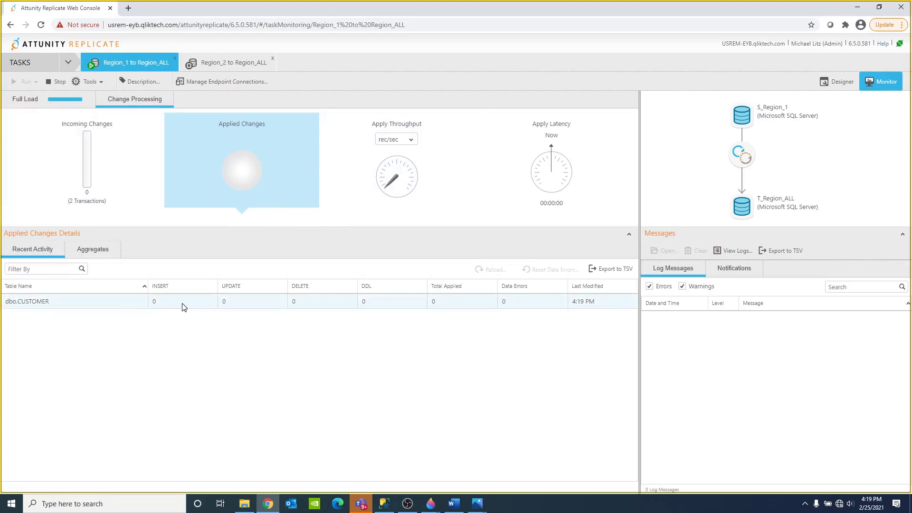
Step: Run the Region_2 task with Reload Target and check its Full Load and Change Processing
{"action": "left_click", "coordinate": [221, 63]}
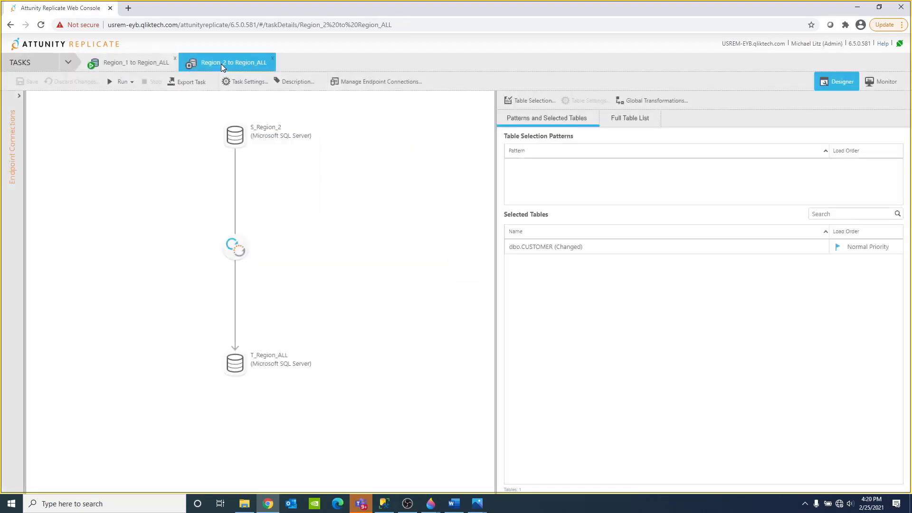
{"action": "left_click", "coordinate": [130, 82]}
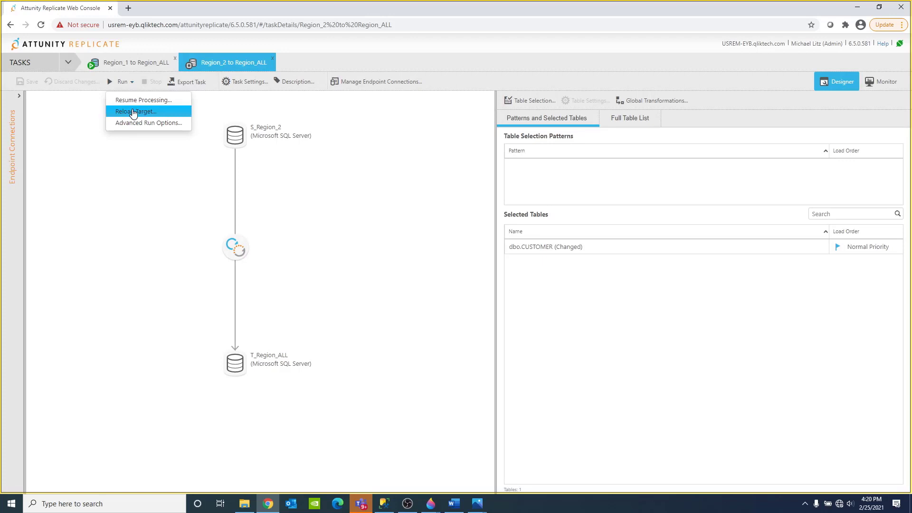
{"action": "left_click", "coordinate": [133, 113]}
{"action": "left_click", "coordinate": [517, 293]}
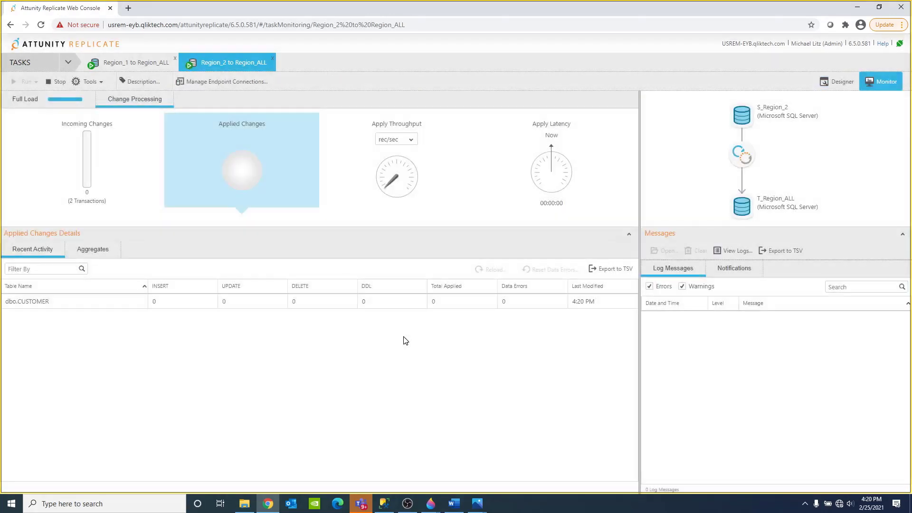
{"action": "left_click", "coordinate": [30, 105]}
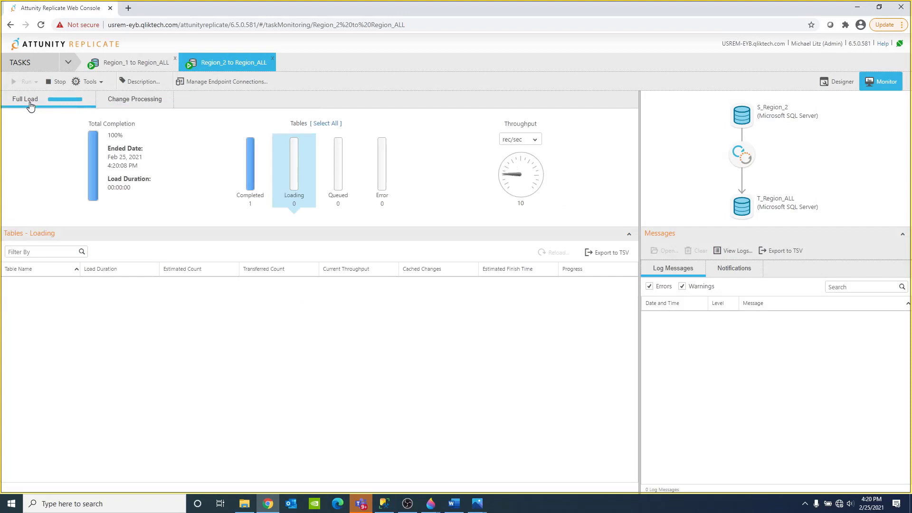
{"action": "left_click", "coordinate": [131, 103]}
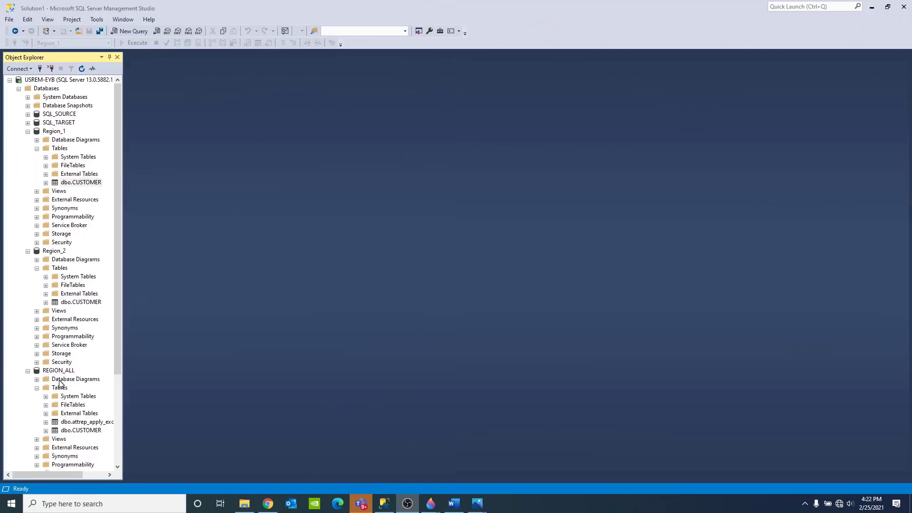
Step: Query the top 1000 rows of REGION_ALL's CUSTOMER, showing all six merged customers
{"action": "right_click", "coordinate": [82, 431]}
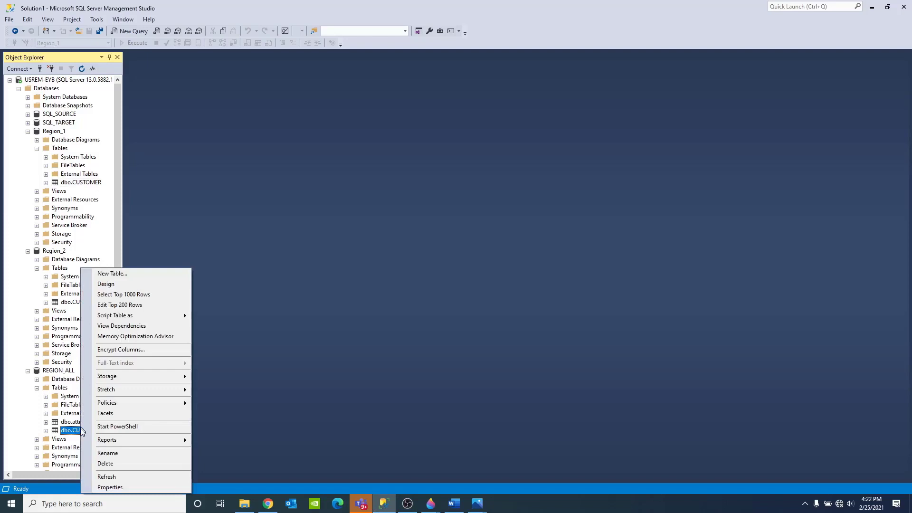
{"action": "left_click", "coordinate": [109, 296]}
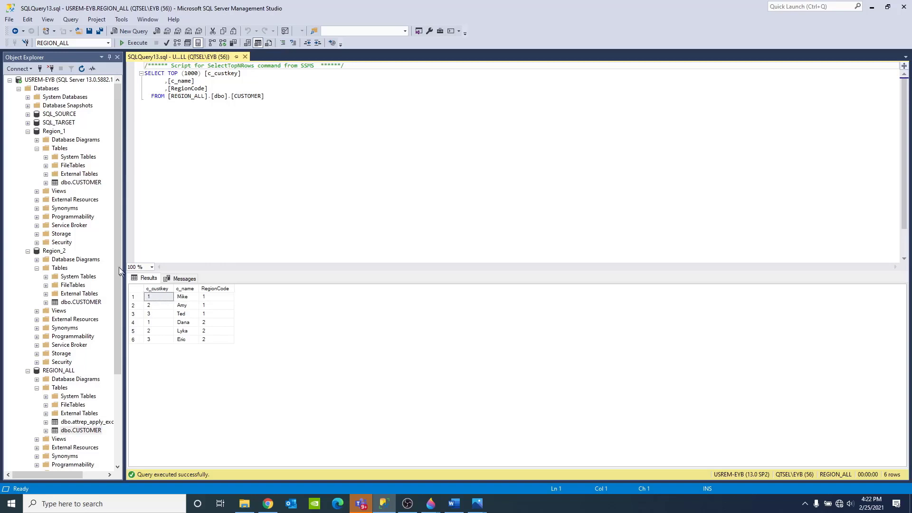
Step: Edit Region_1's dbo.CUSTOMER rows: add 4 Steve and rename Mike to MIKE
{"action": "right_click", "coordinate": [80, 184]}
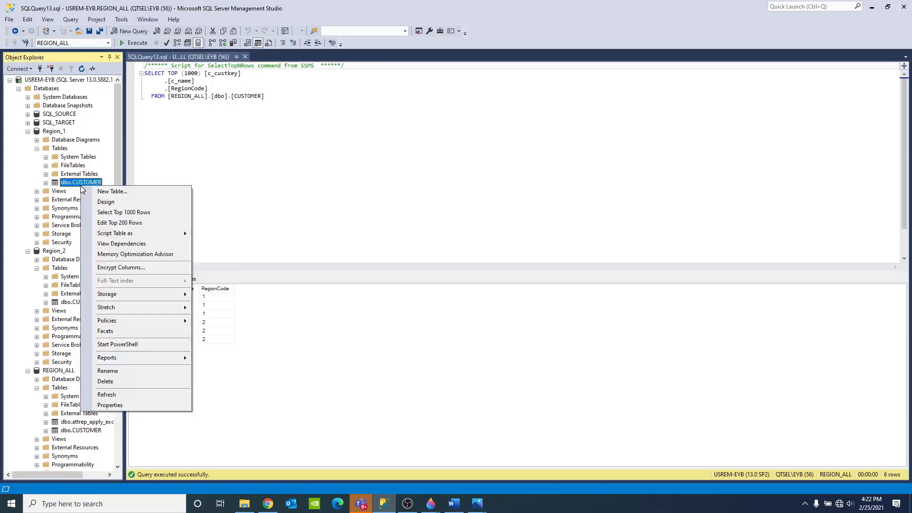
{"action": "left_click", "coordinate": [111, 223]}
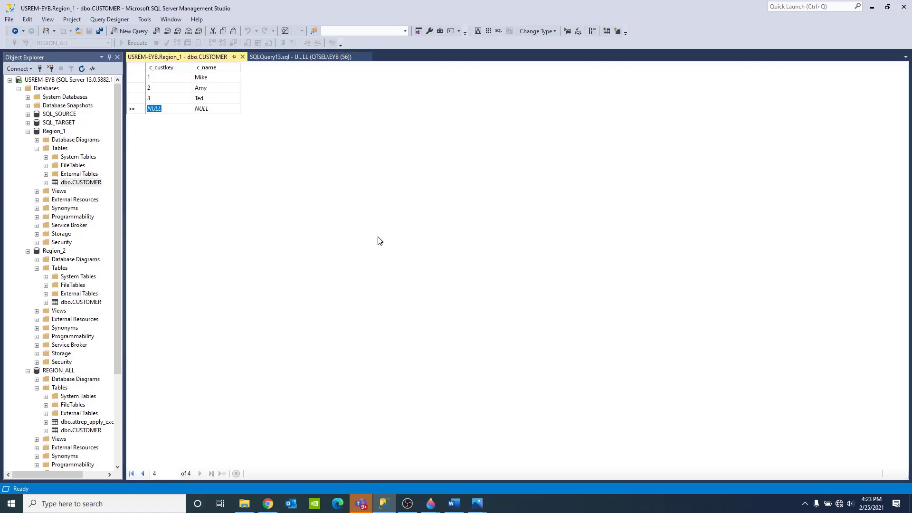
{"action": "type", "text": "4"}
{"action": "key", "text": "Tab"}
{"action": "type", "text": "Steve"}
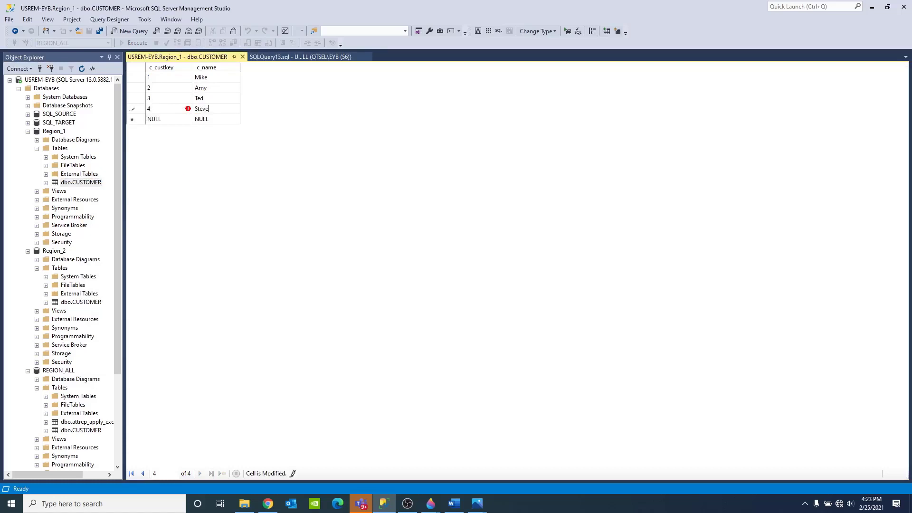
{"action": "left_click", "coordinate": [216, 80]}
{"action": "type", "text": "MIKE"}
{"action": "left_click", "coordinate": [211, 92]}
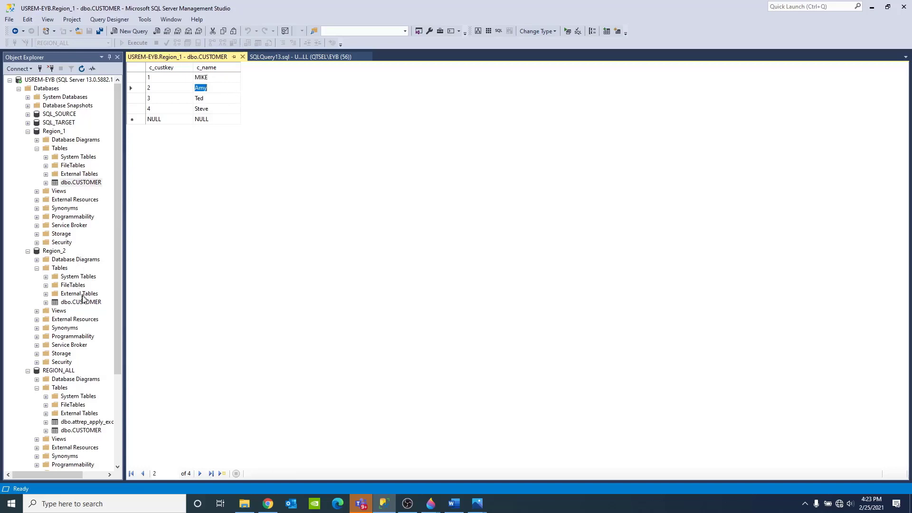
Step: Edit Region_2's dbo.CUSTOMER rows: add 5 Bill and rename Dana to DANA
{"action": "right_click", "coordinate": [81, 305]}
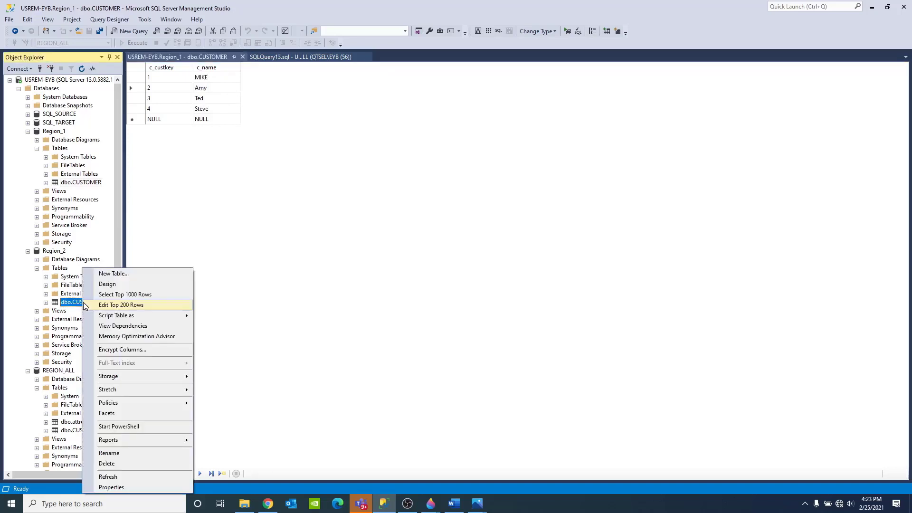
{"action": "left_click", "coordinate": [107, 307]}
{"action": "type", "text": "5"}
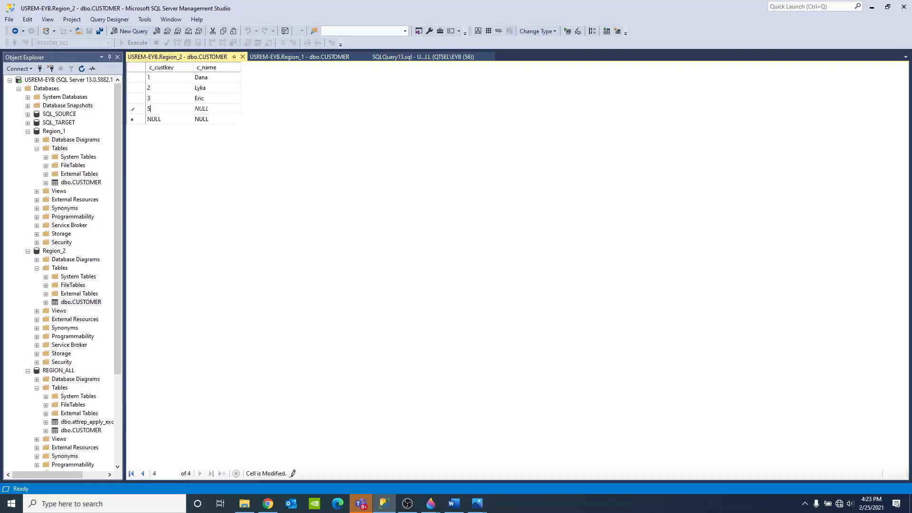
{"action": "type", "text": "Bill"}
{"action": "left_click", "coordinate": [202, 77]}
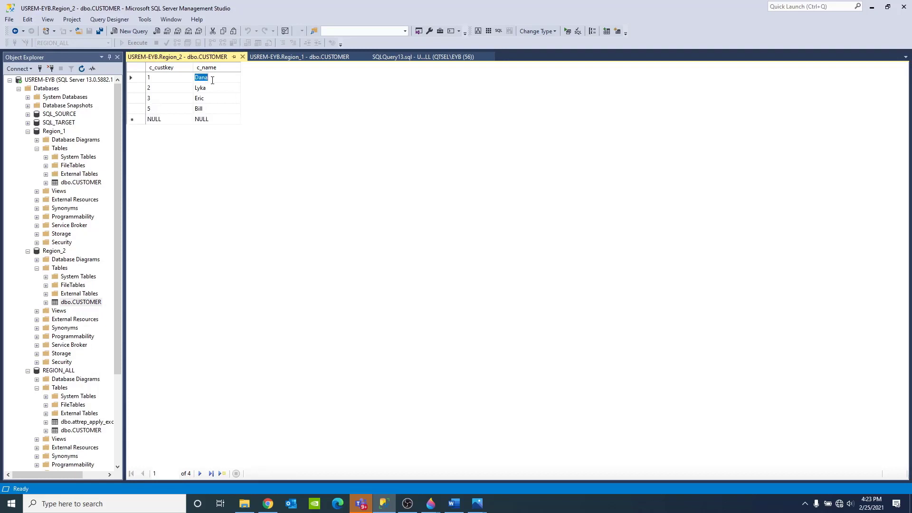
{"action": "type", "text": "DANA"}
{"action": "left_click", "coordinate": [225, 91]}
{"action": "left_click", "coordinate": [80, 431]}
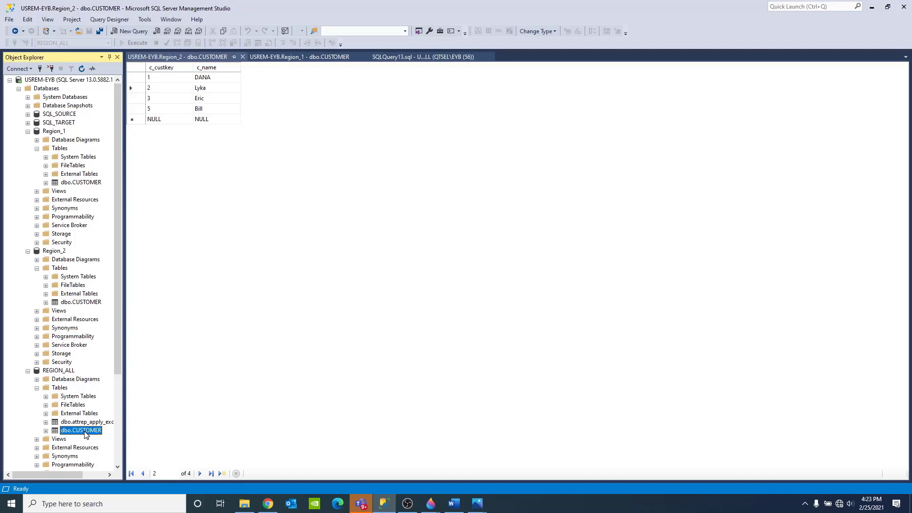
Step: Query REGION_ALL's dbo.CUSTOMER top 1000 rows and inspect the DANA row under RegionCode 2
{"action": "right_click", "coordinate": [85, 436]}
{"action": "left_click", "coordinate": [111, 298]}
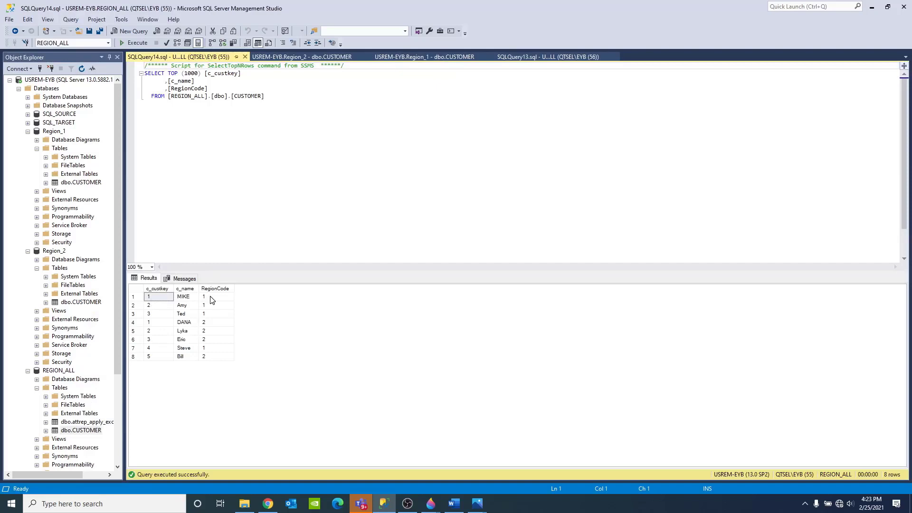
{"action": "left_click", "coordinate": [209, 326]}
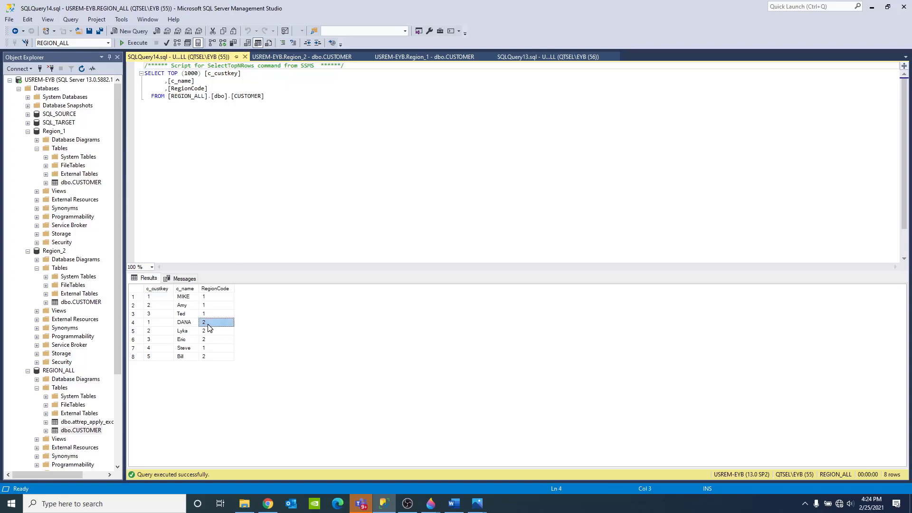
{"action": "left_click", "coordinate": [184, 324]}
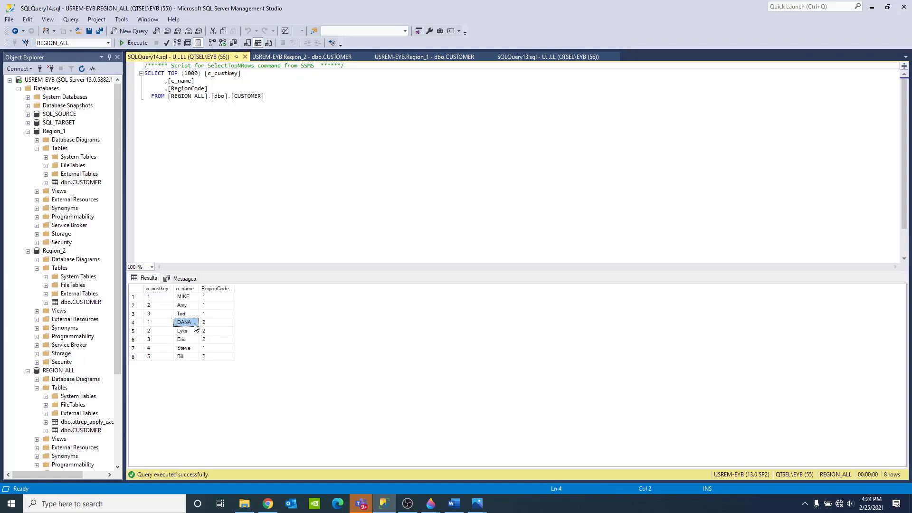